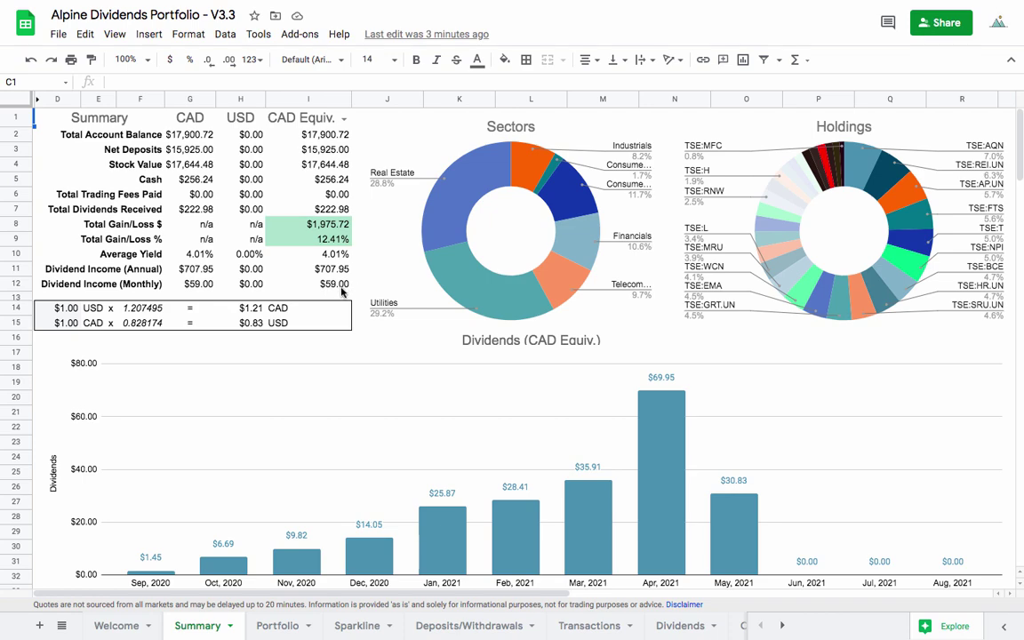
Temporarily enlarge the Sectors and Holdings charts to read them, then restore their original sizes
click(422, 311)
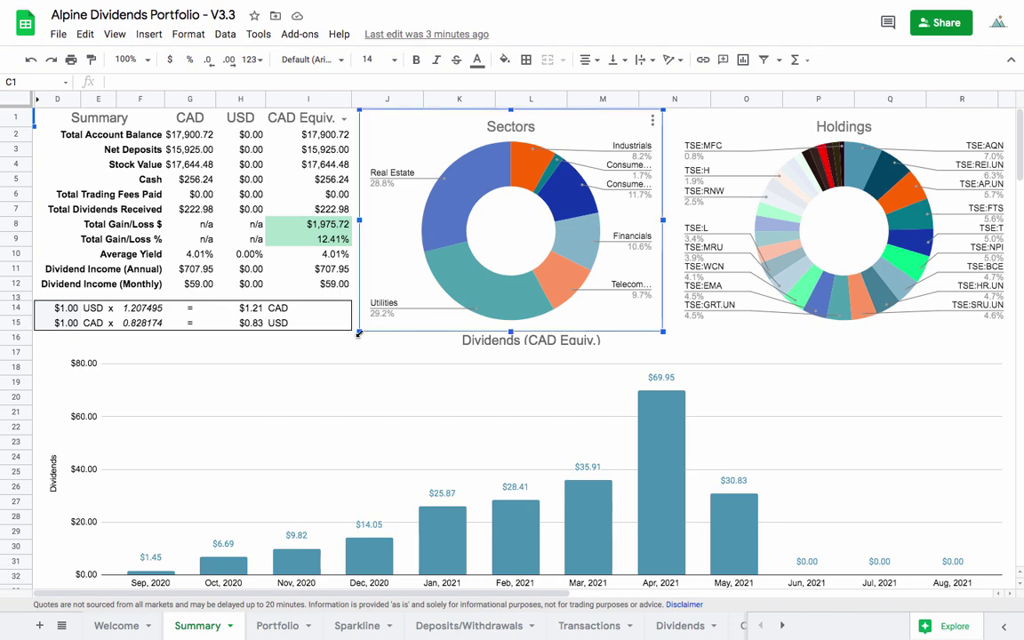
drag(365, 334, 60, 550)
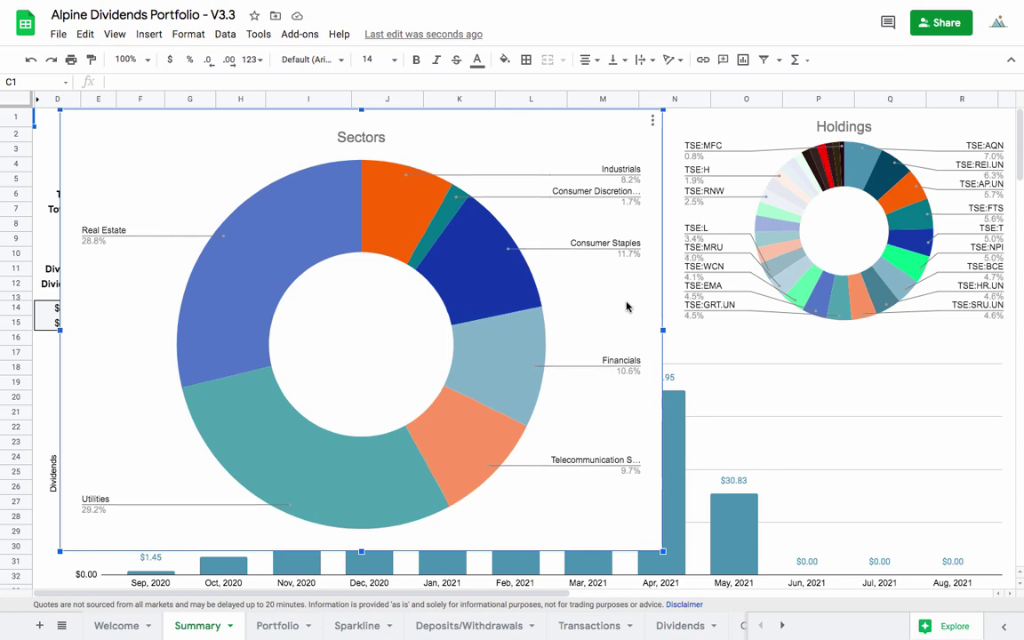
mouse_move(387, 216)
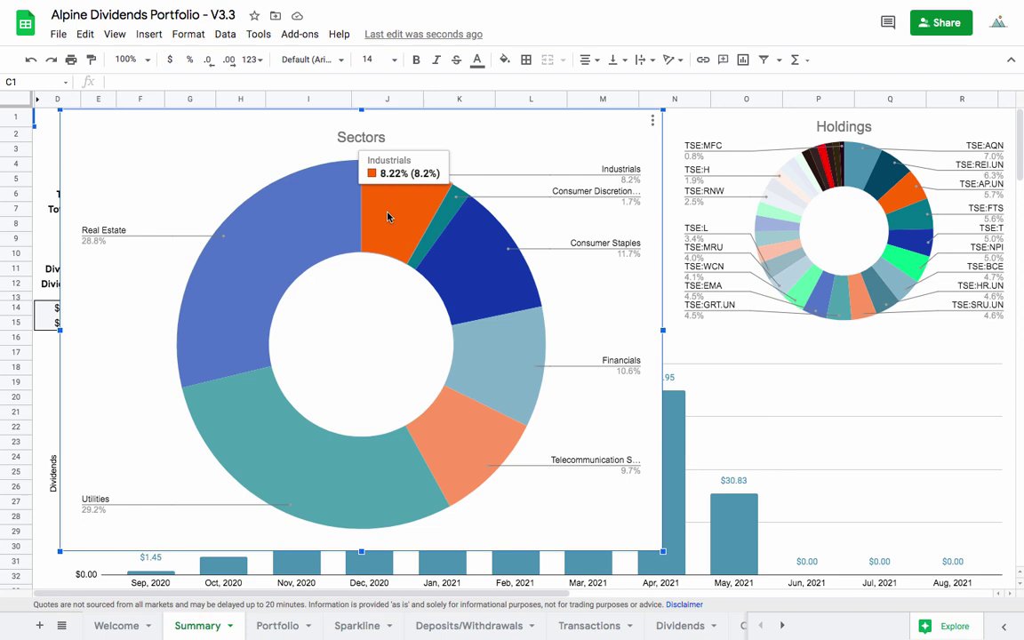
mouse_move(502, 395)
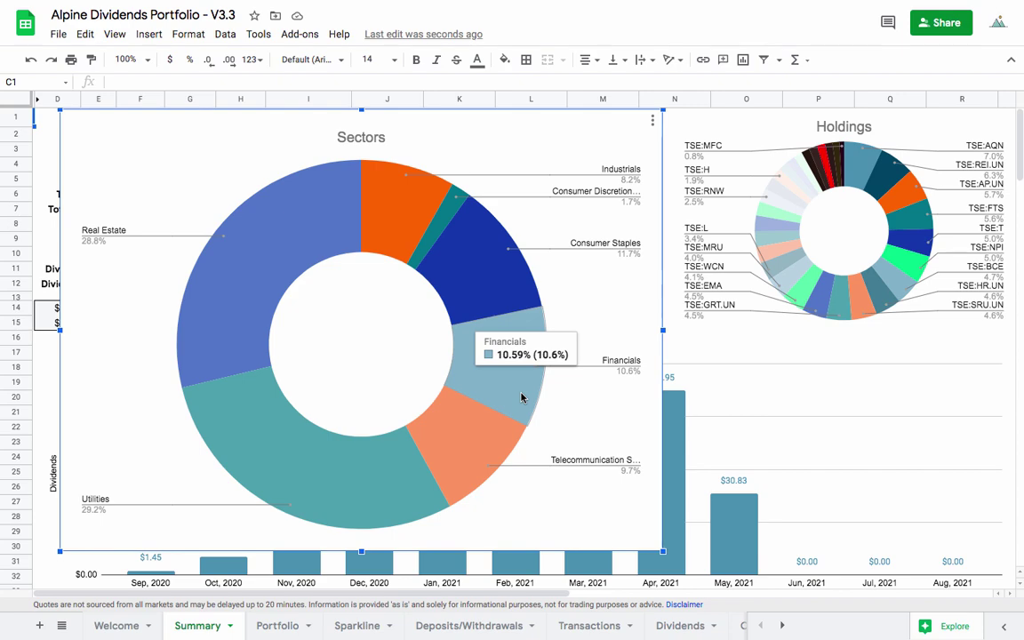
key(ctrl+z)
click(826, 275)
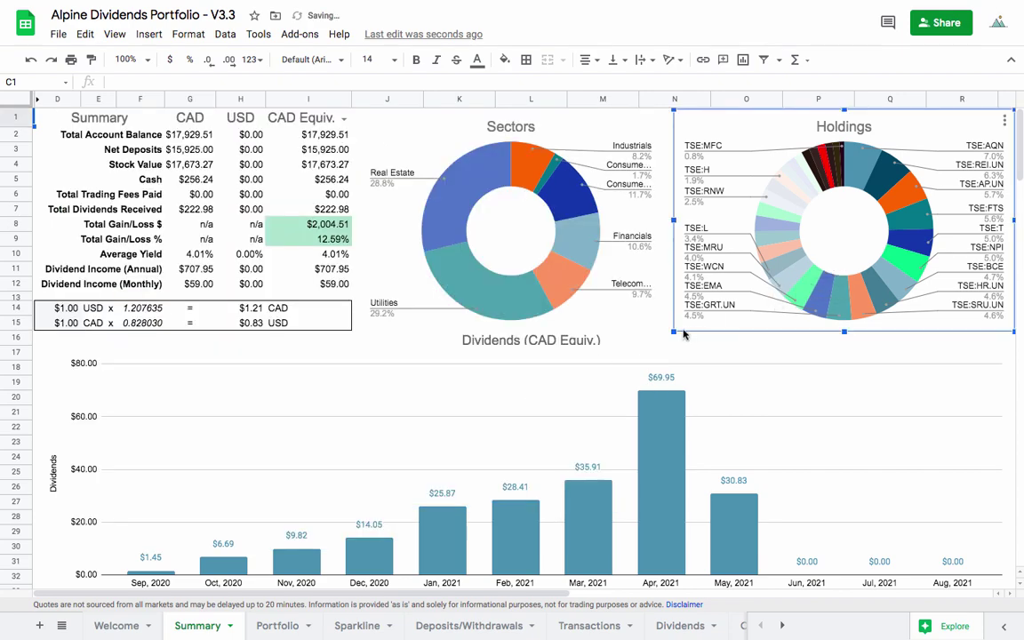
drag(673, 331, 315, 566)
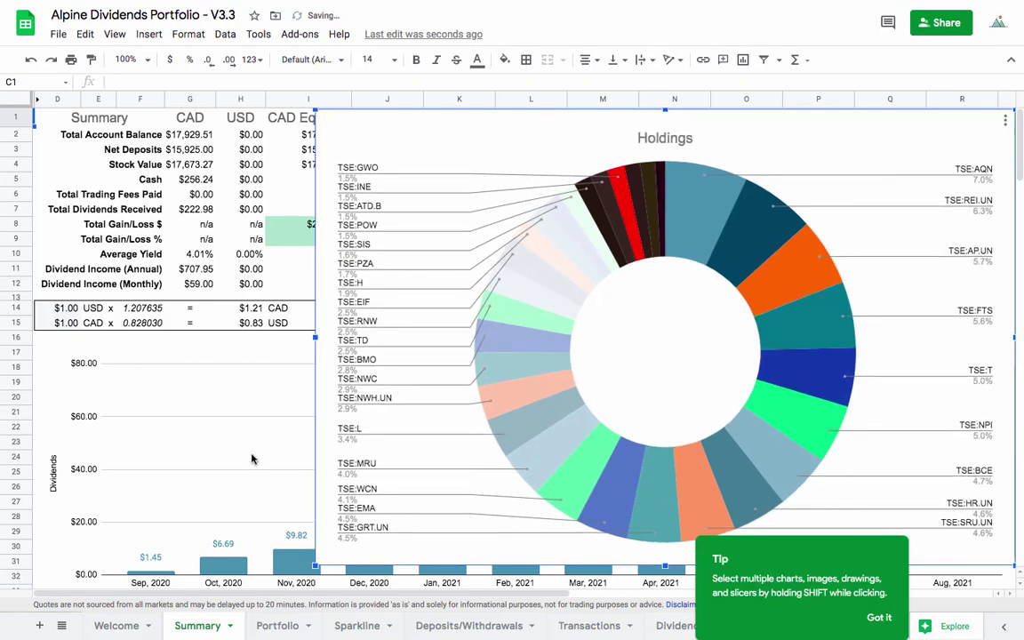
key(Escape)
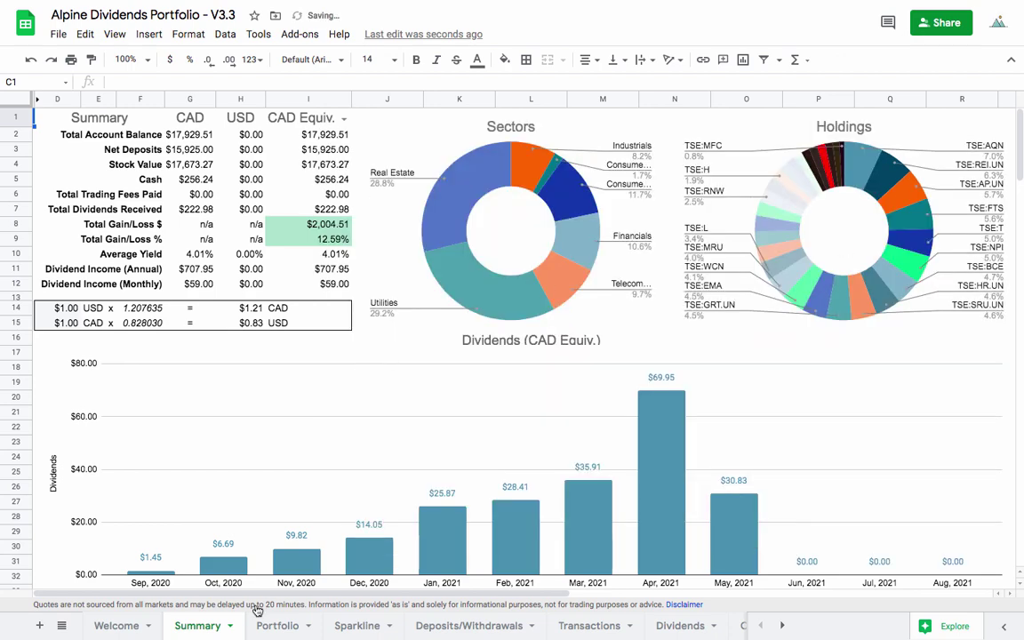
On the Portfolio sheet, inspect the Gain/Loss % formulas in O7 (-7.18%) and O30 (-4.65%)
click(276, 624)
scroll(355, 346, up, 4)
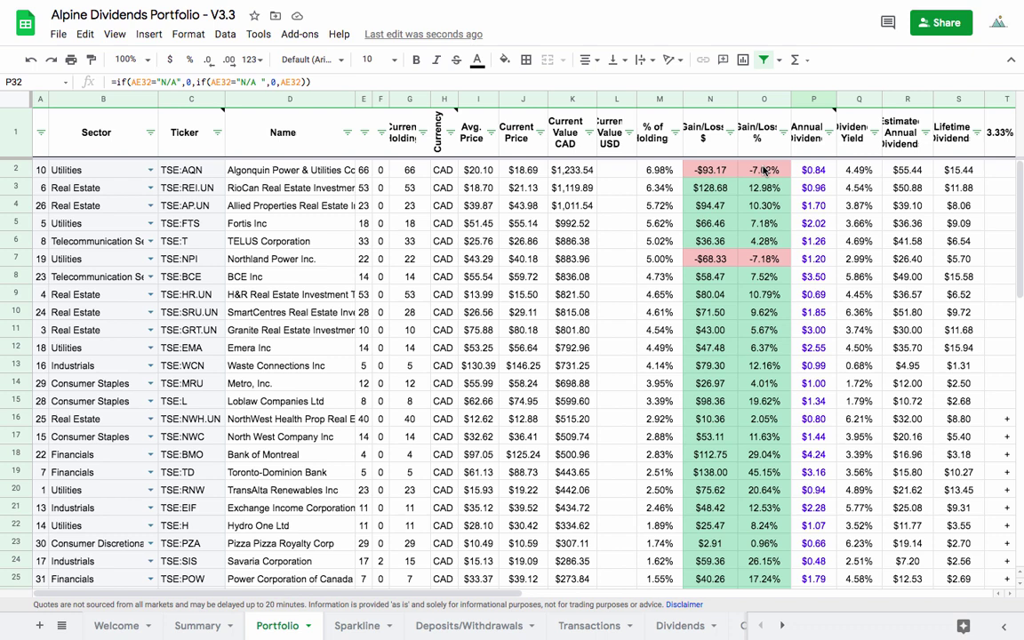
click(765, 260)
scroll(751, 277, down, 3)
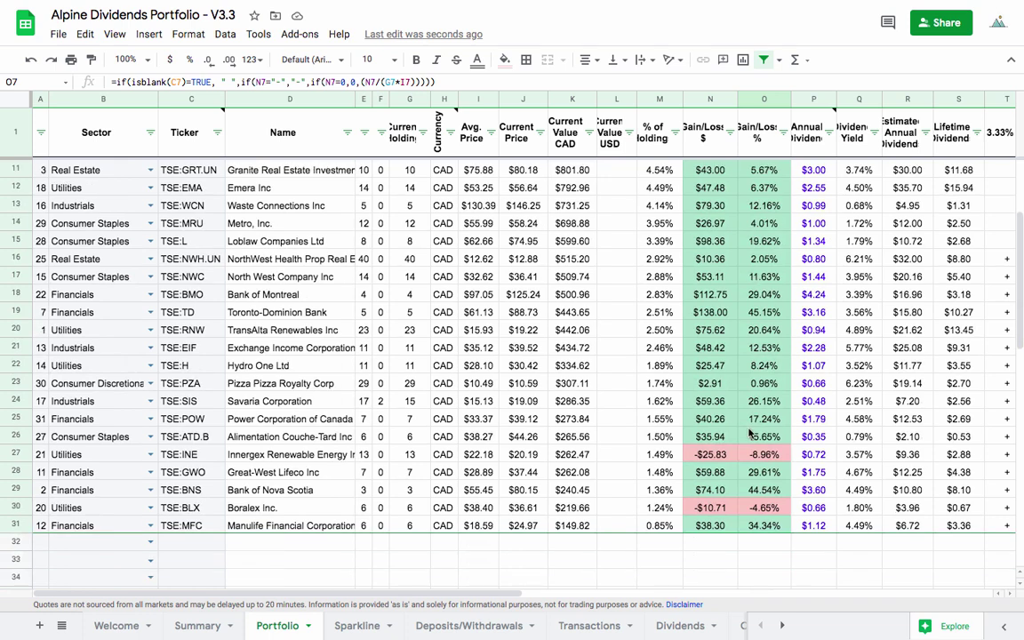
click(761, 510)
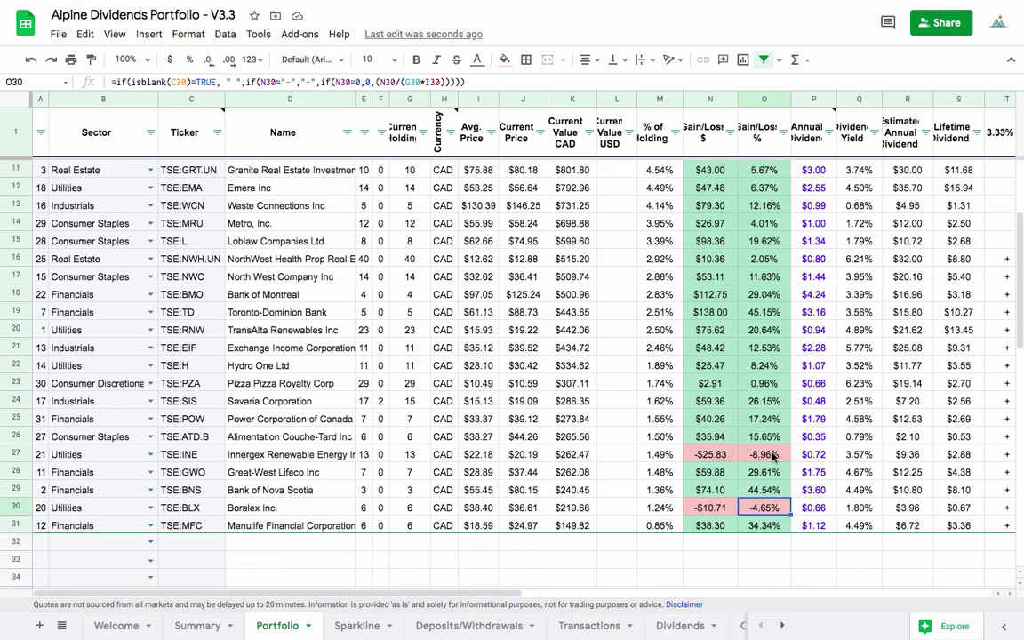
scroll(772, 456, up, 3)
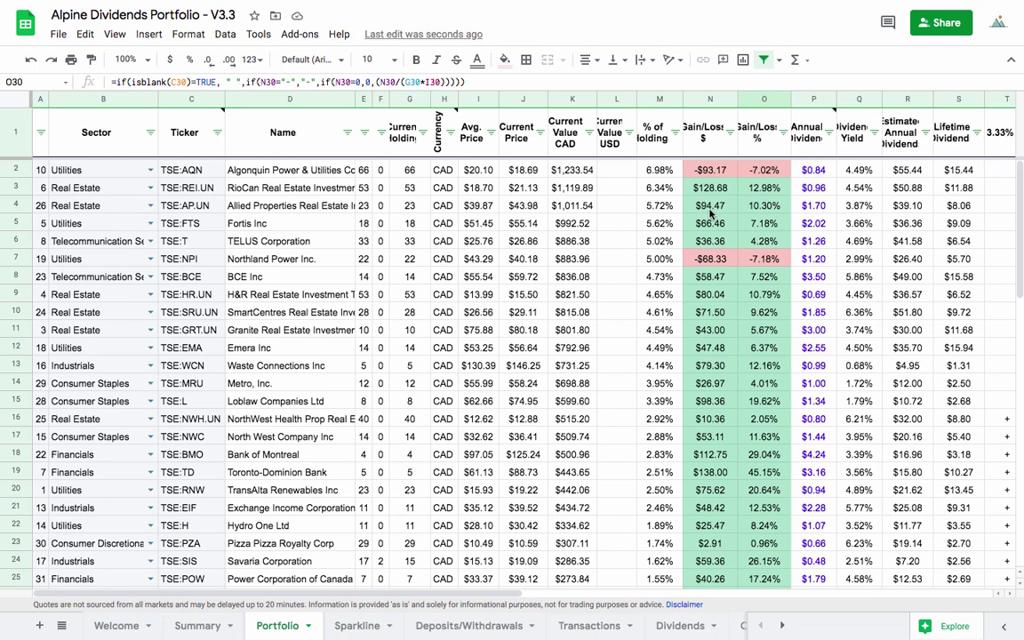
Sort holdings by Gain/Loss % descending, review top gains (45.15%, 44.54%, 34.34%, 19.62%), and select Manulife's row
click(782, 133)
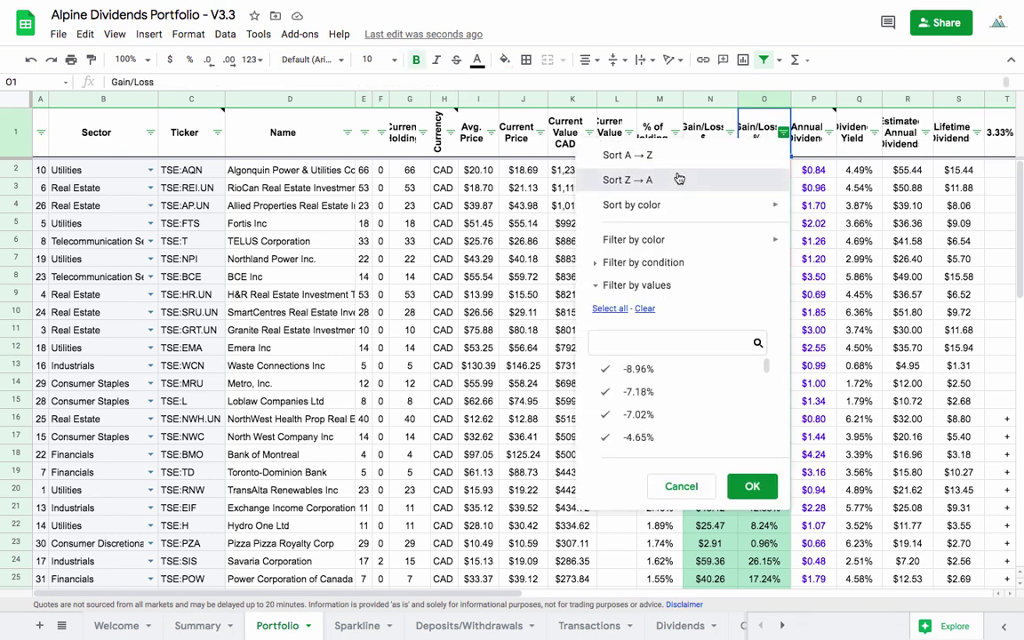
click(622, 179)
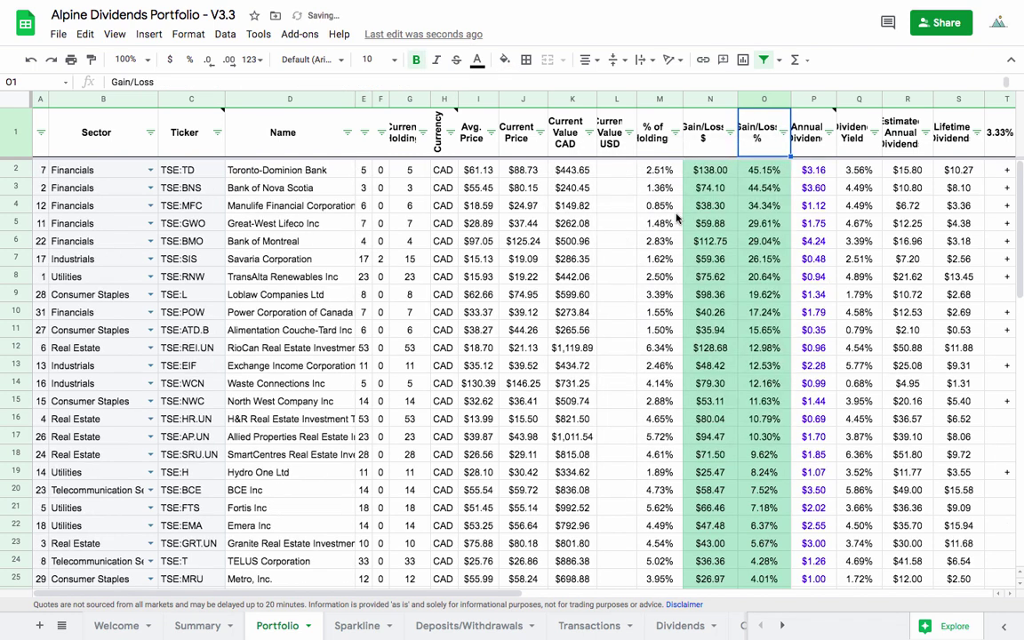
click(763, 173)
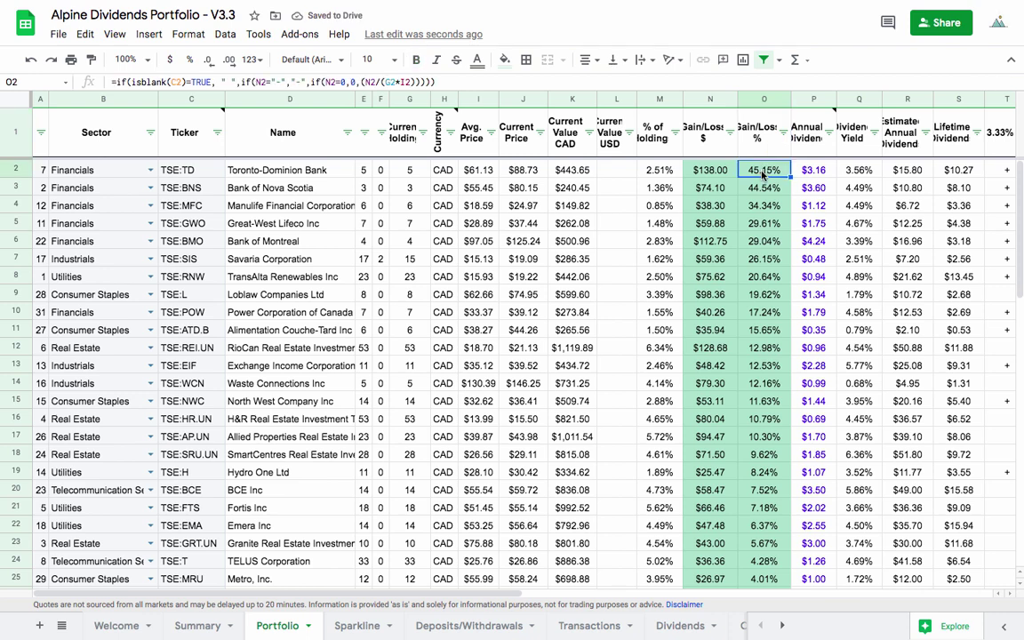
click(763, 188)
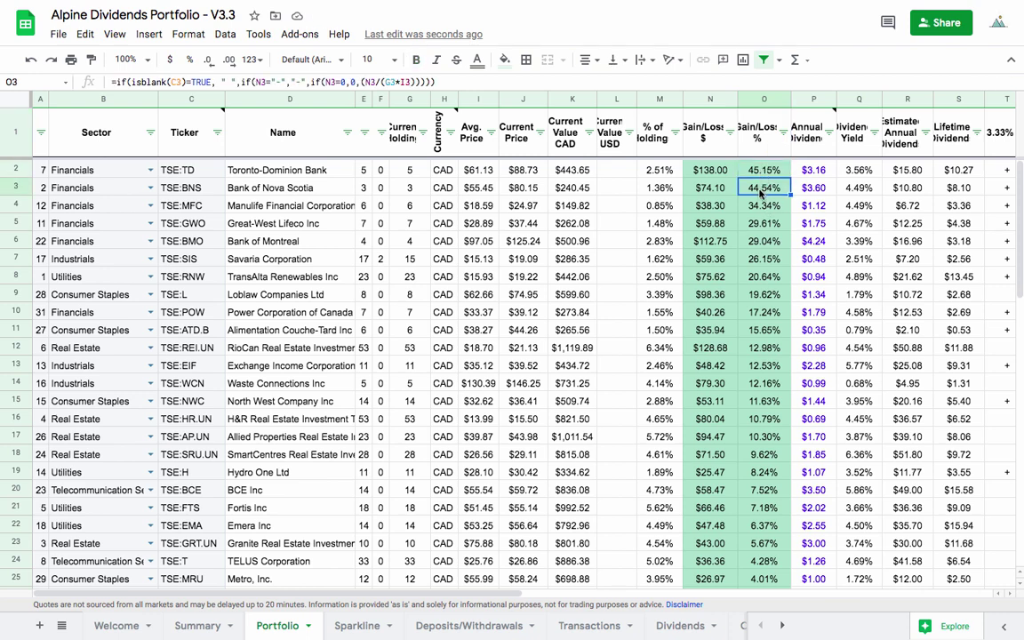
click(760, 208)
click(760, 188)
click(764, 294)
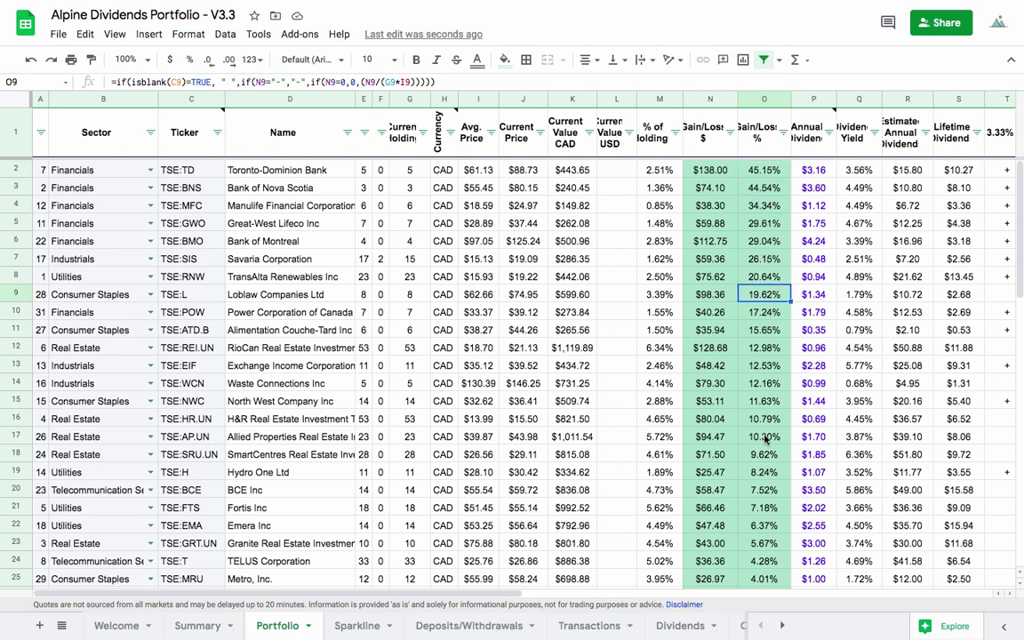
click(762, 205)
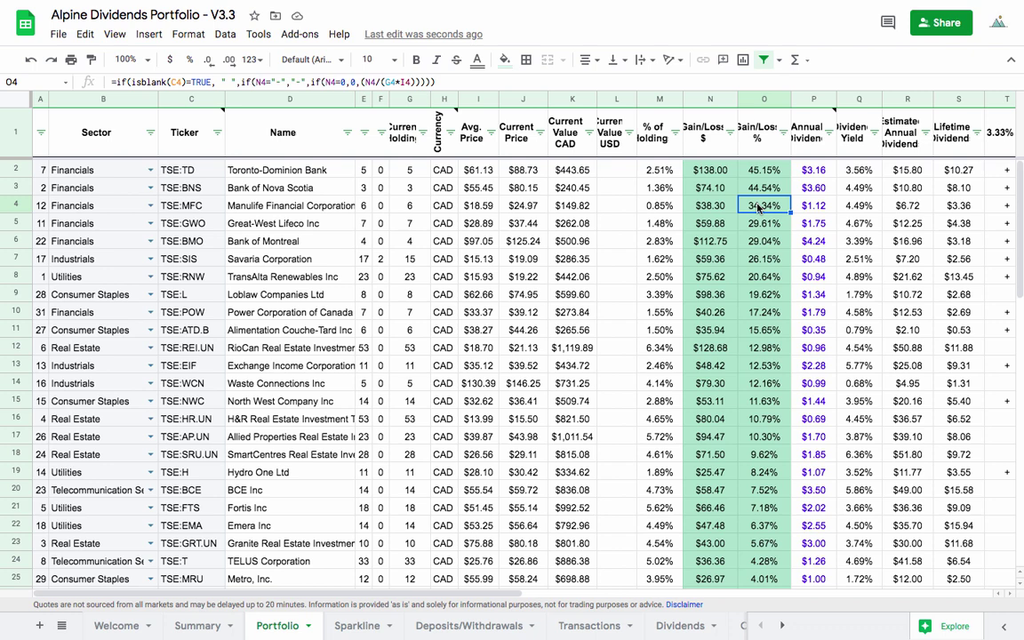
click(13, 204)
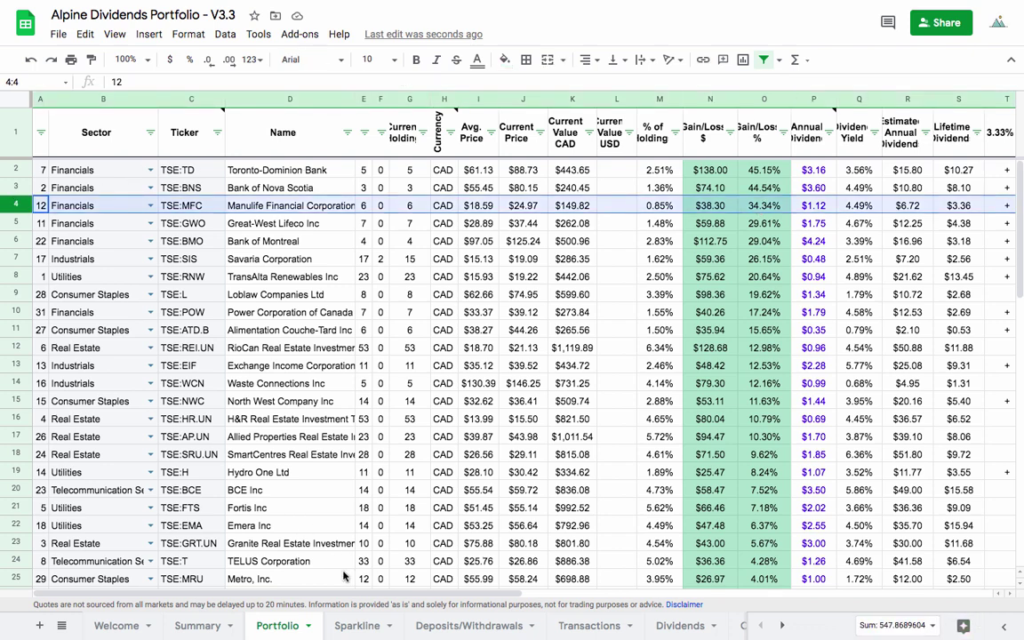
Sort holdings by % of Holding, largest first, and check the 0.85% formula in M31
click(675, 133)
click(599, 179)
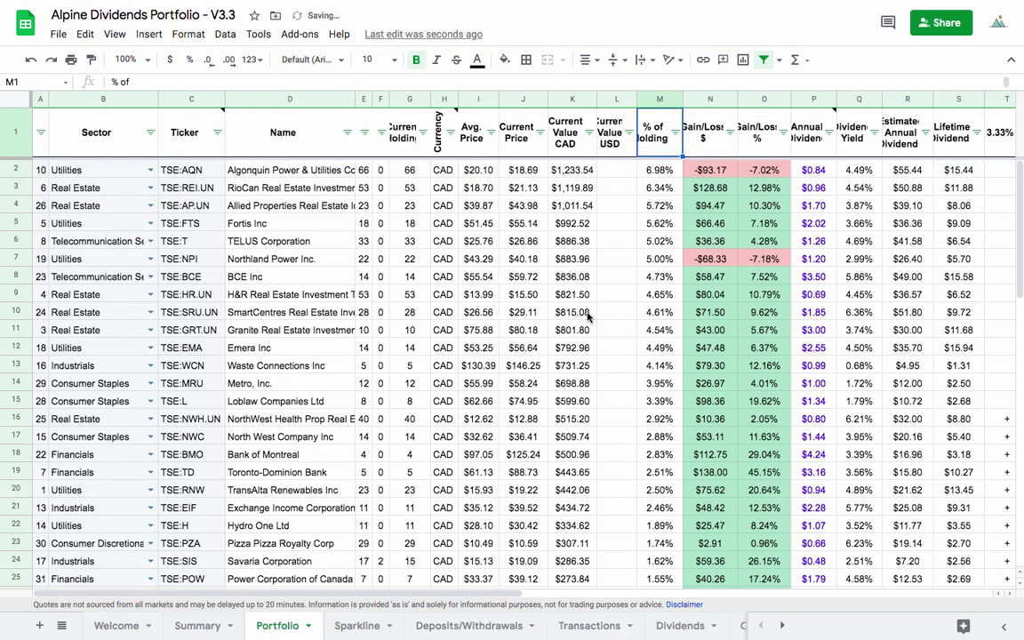
scroll(657, 257, down, 5)
scroll(662, 271, down, 1)
click(660, 259)
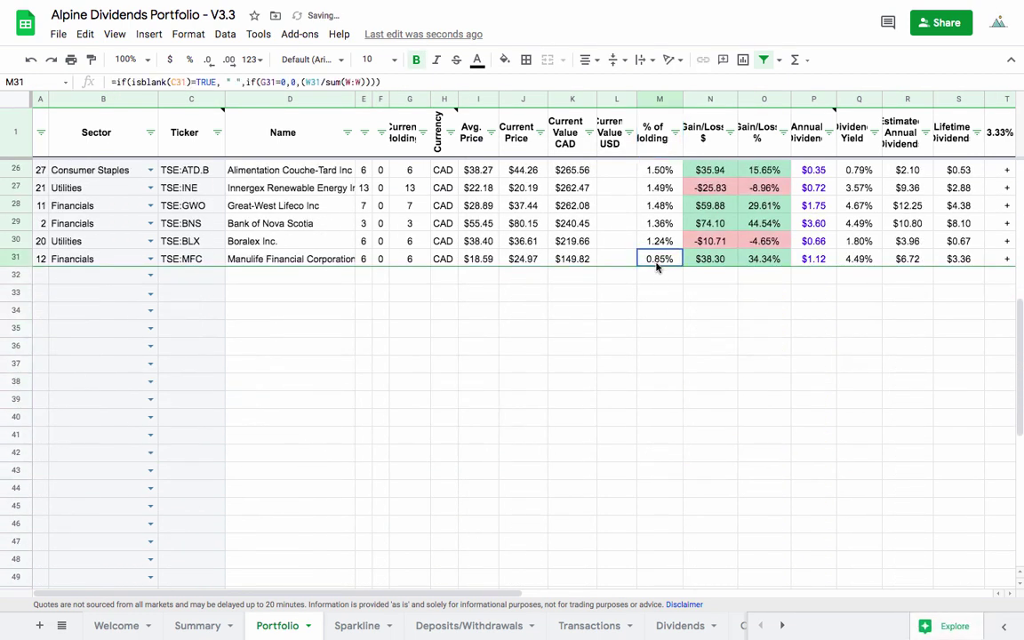
scroll(660, 294, up, 2)
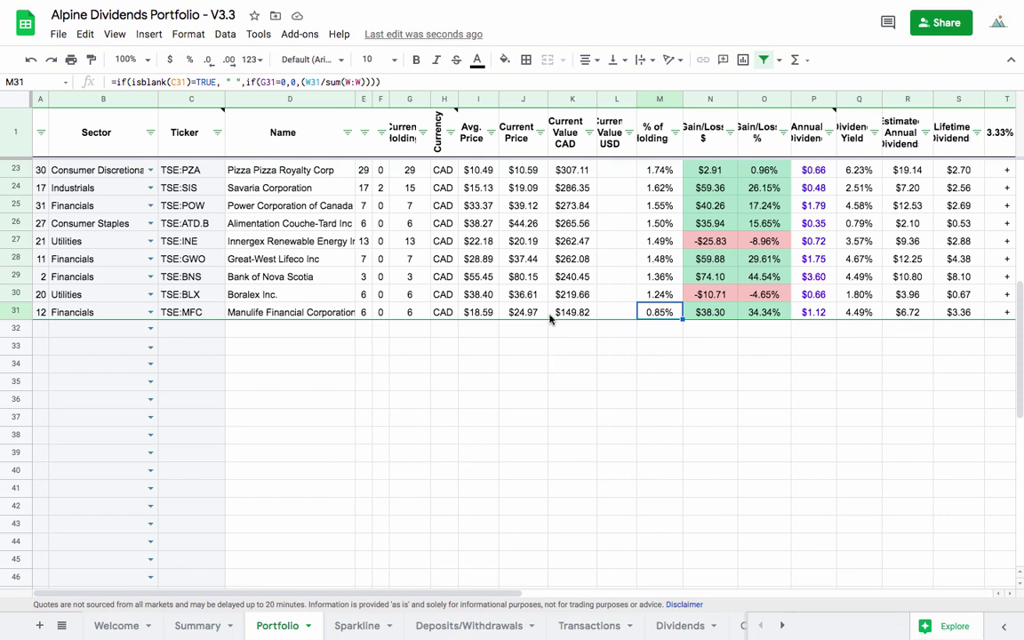
scroll(548, 322, up, 1)
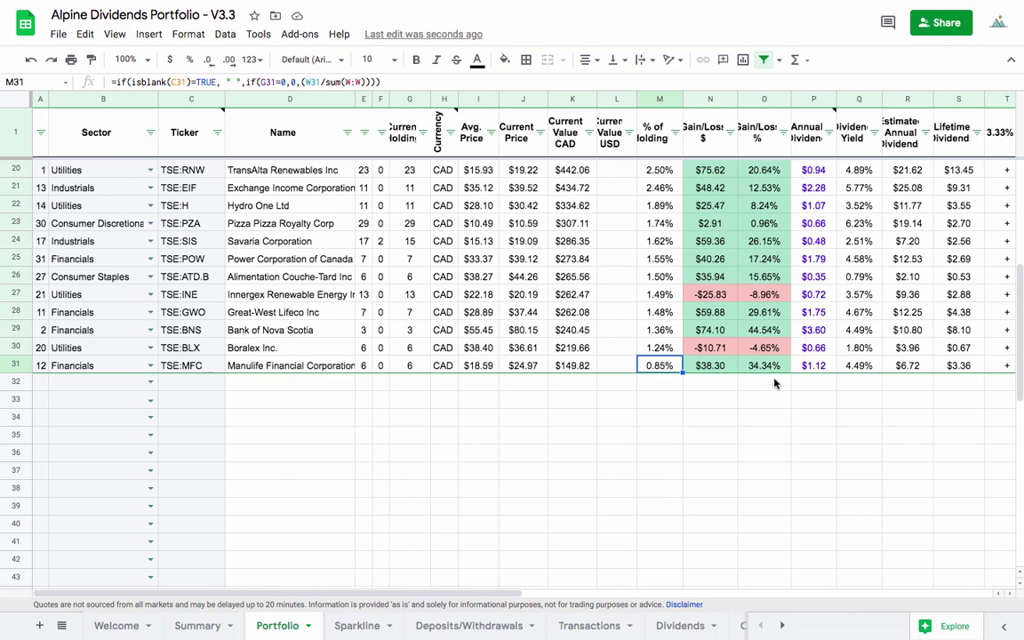
Chart TSE:MFC (Manulife) on the Sparkline sheet, then return to the Portfolio holdings table
click(357, 626)
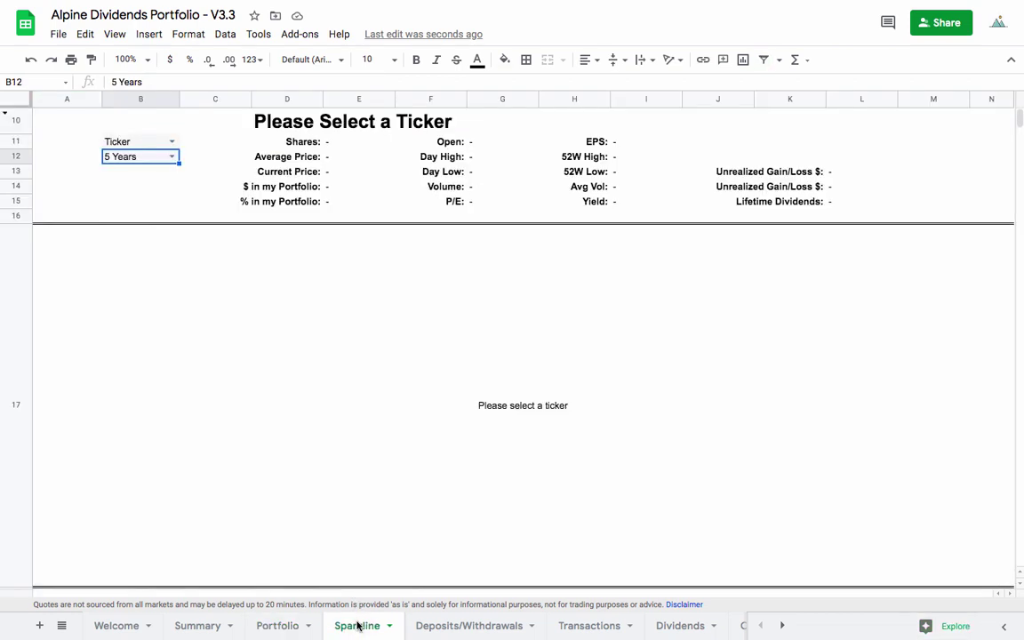
click(170, 141)
scroll(133, 533, down, 2)
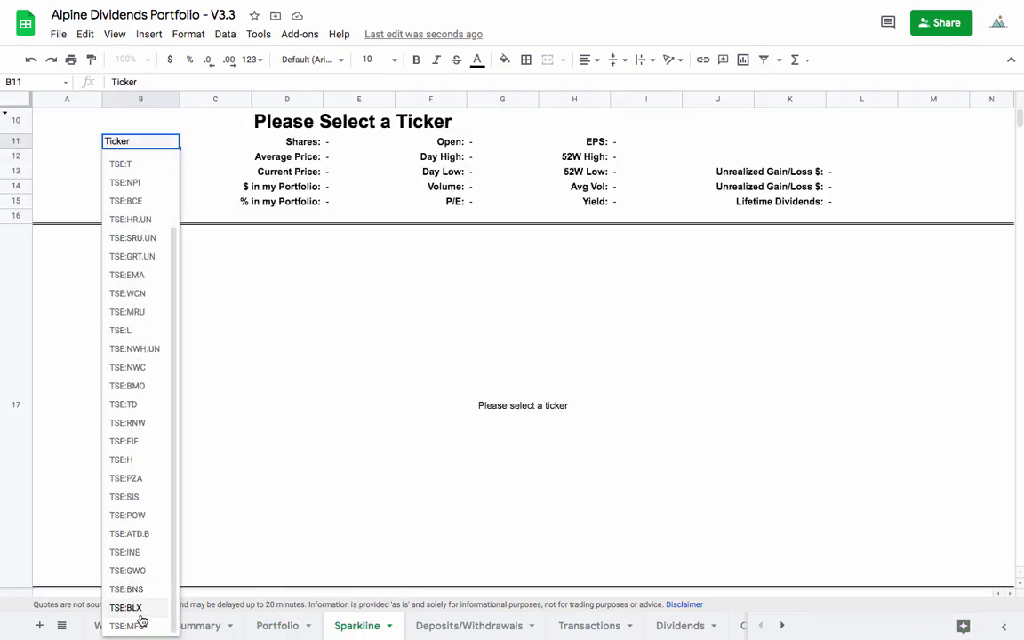
click(137, 619)
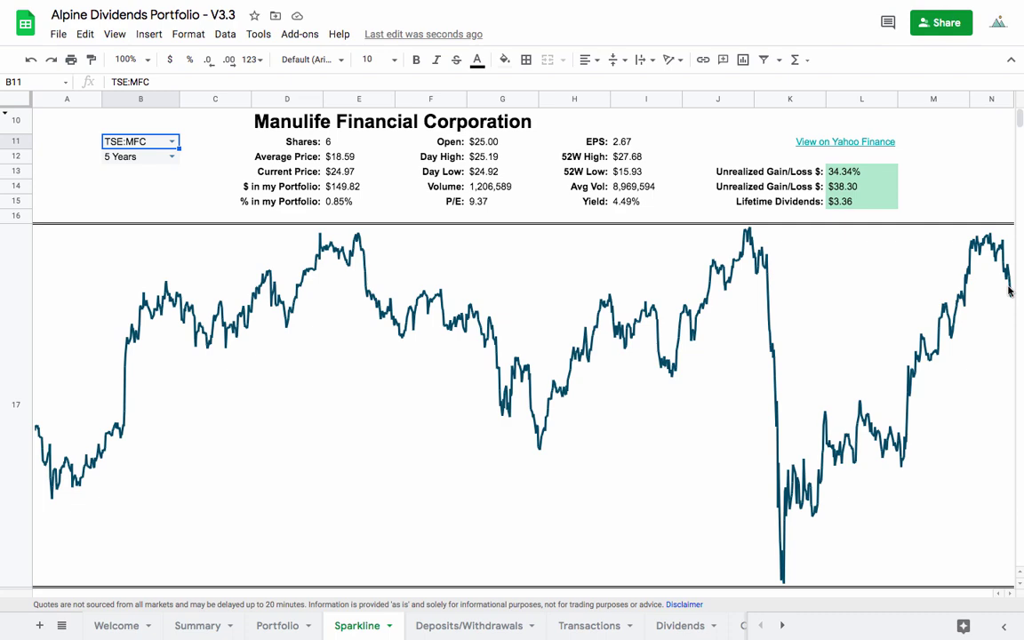
click(266, 622)
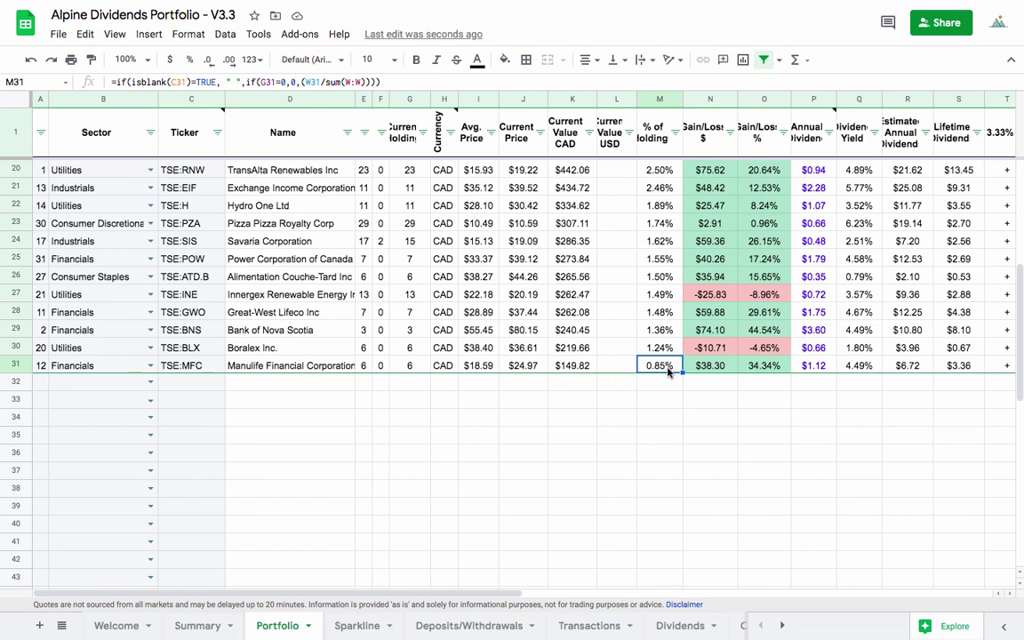
Scroll the Portfolio holdings and select row 21, Exchange Income Corporation (EIF)
scroll(661, 338, up, 6)
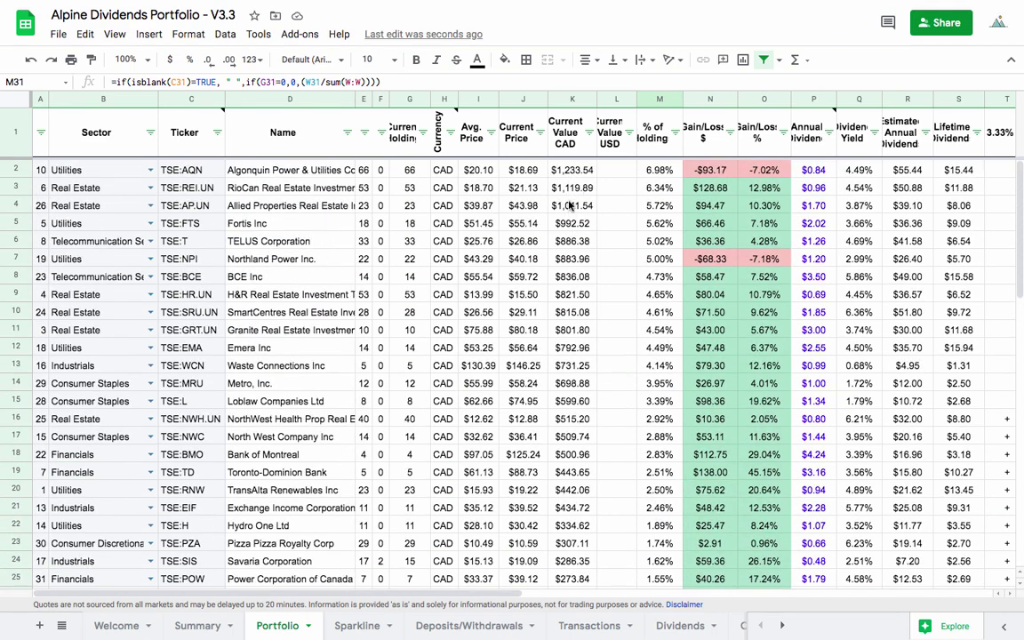
scroll(578, 391, down, 5)
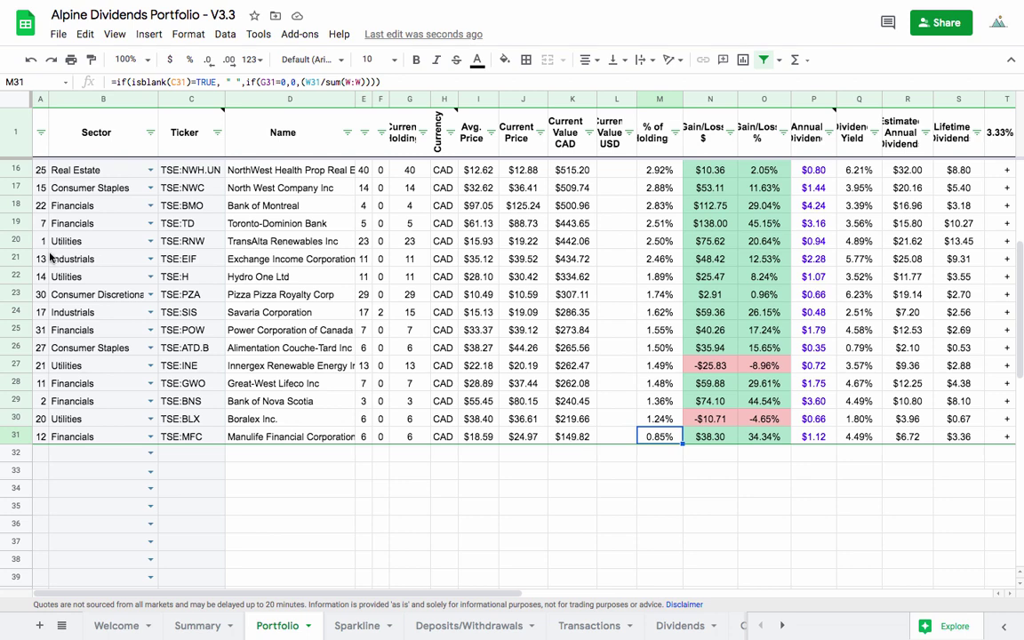
click(16, 259)
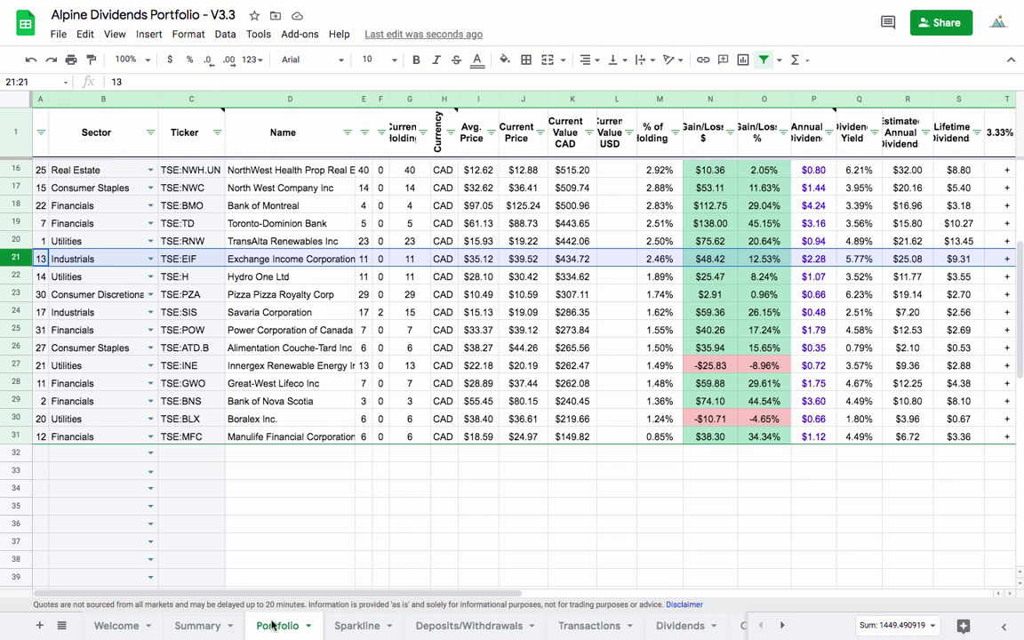
Set the Sparkline sheet's ticker to TSE:EIF, then return to the Portfolio sheet
click(354, 626)
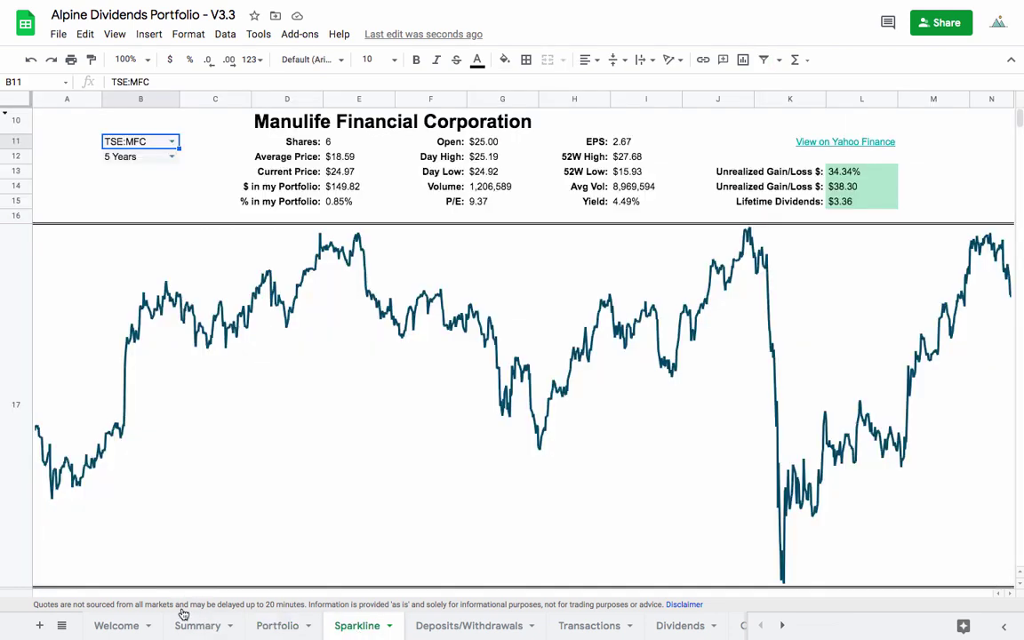
click(172, 141)
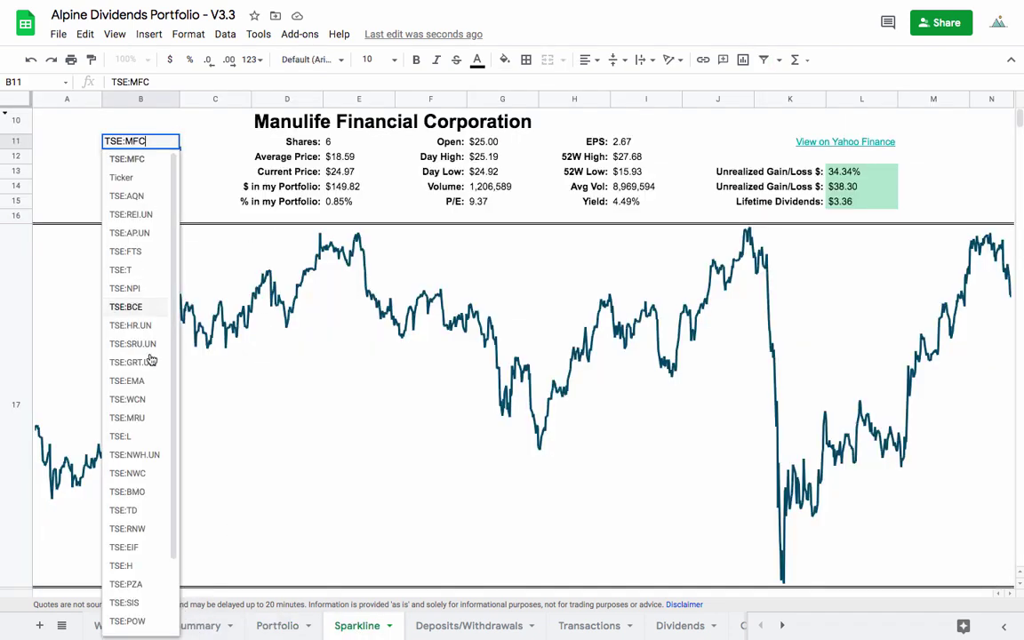
click(142, 546)
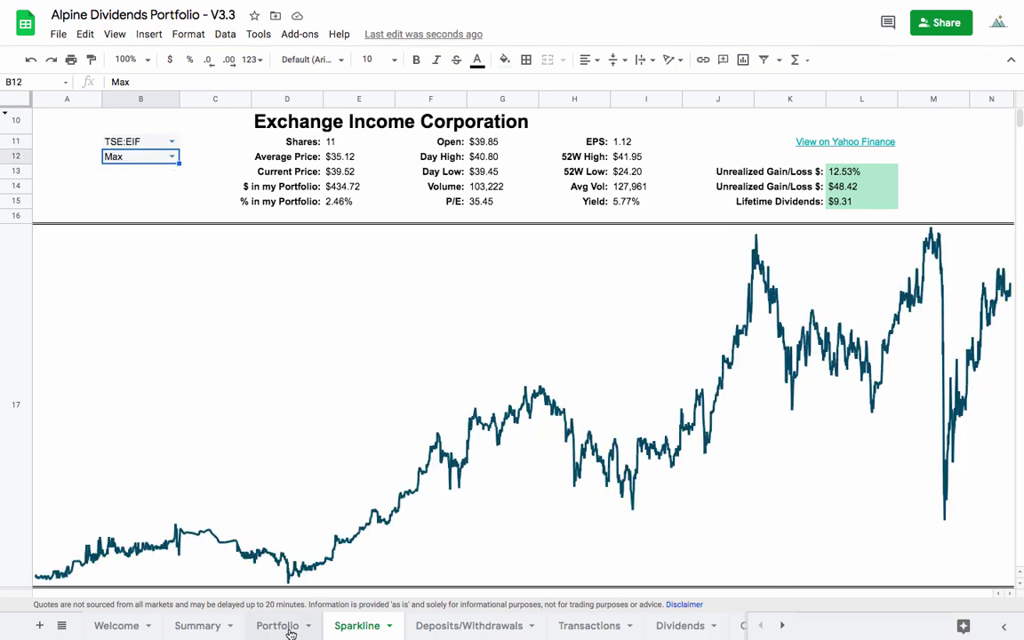
click(279, 627)
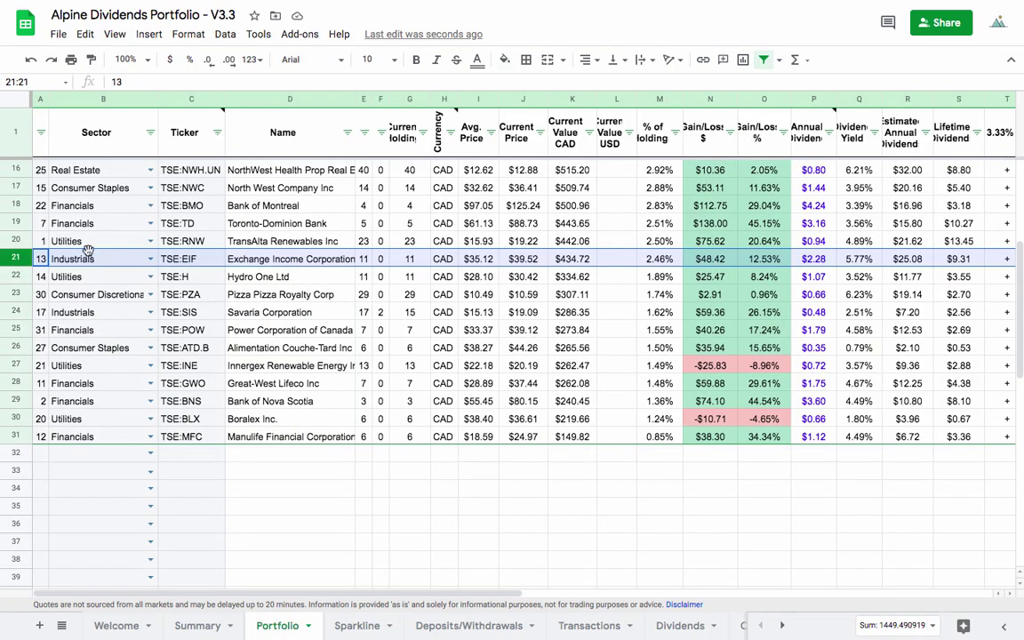
Select the TransAlta Renewables row, then chart TSE:RNW on Sparkline over 5 Years
click(16, 237)
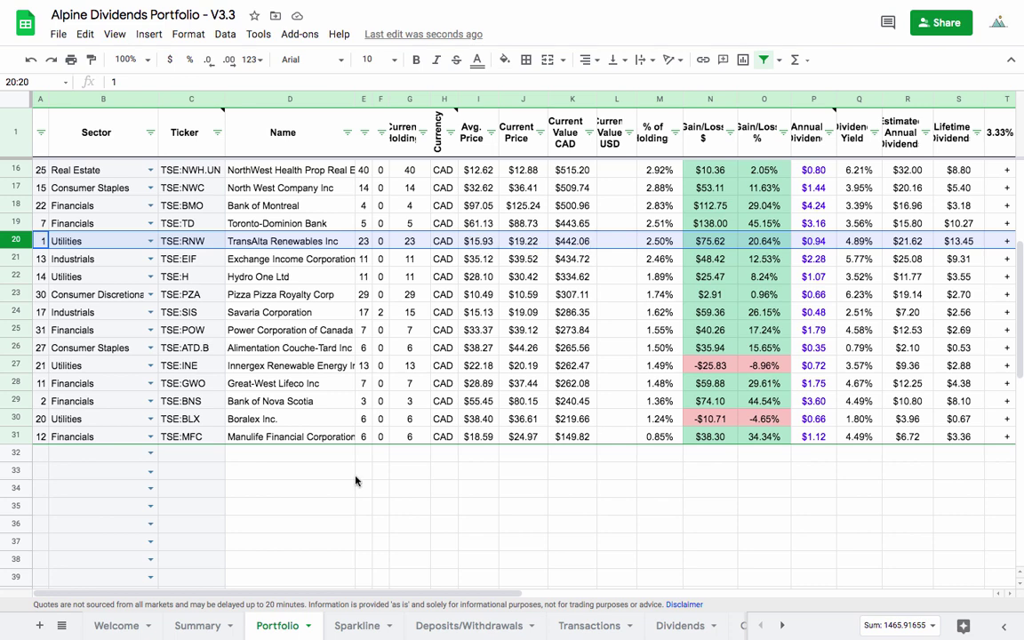
click(356, 625)
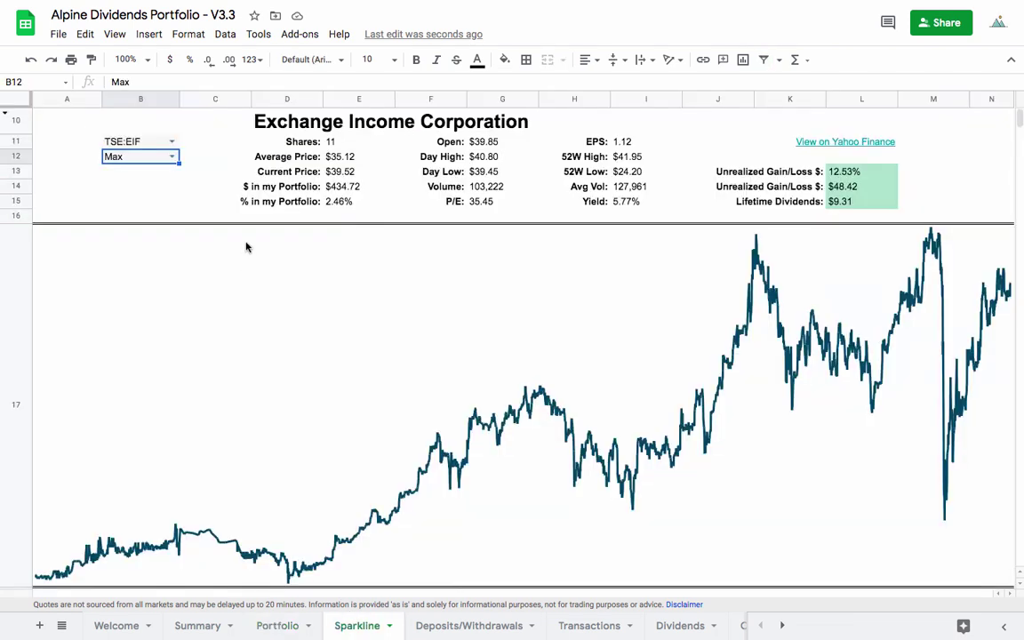
click(171, 155)
click(124, 248)
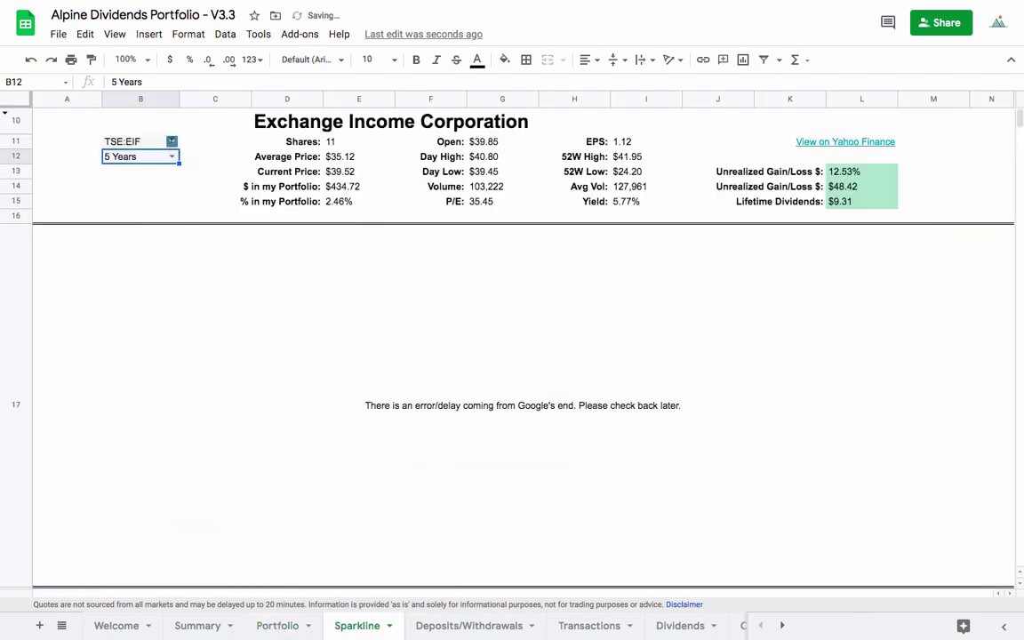
click(171, 141)
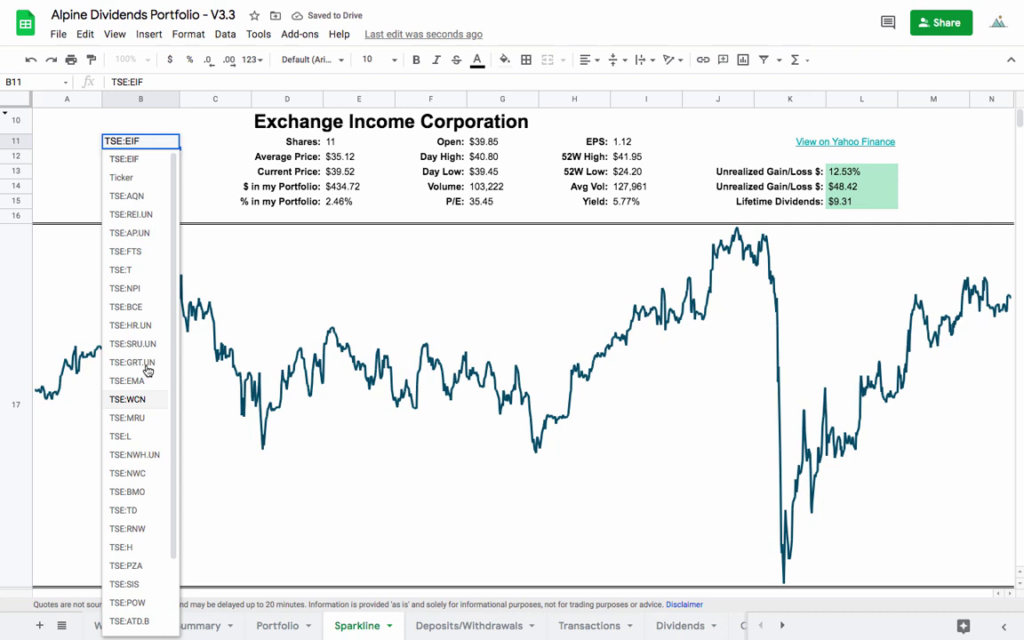
click(151, 530)
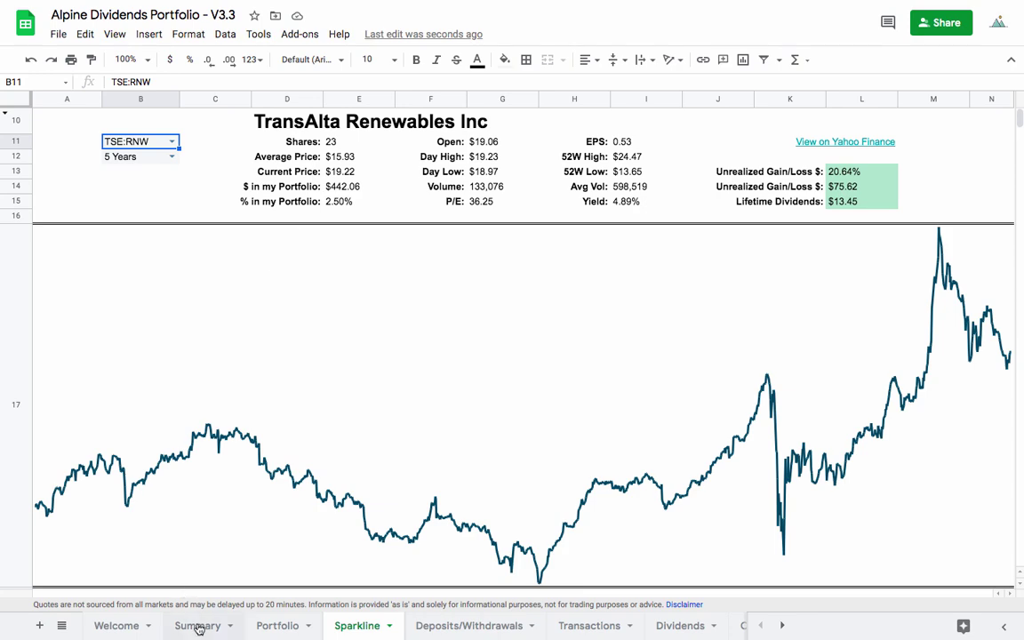
Return to the Portfolio sheet, dismiss the tab options menu, and scroll to the top
right_click(262, 626)
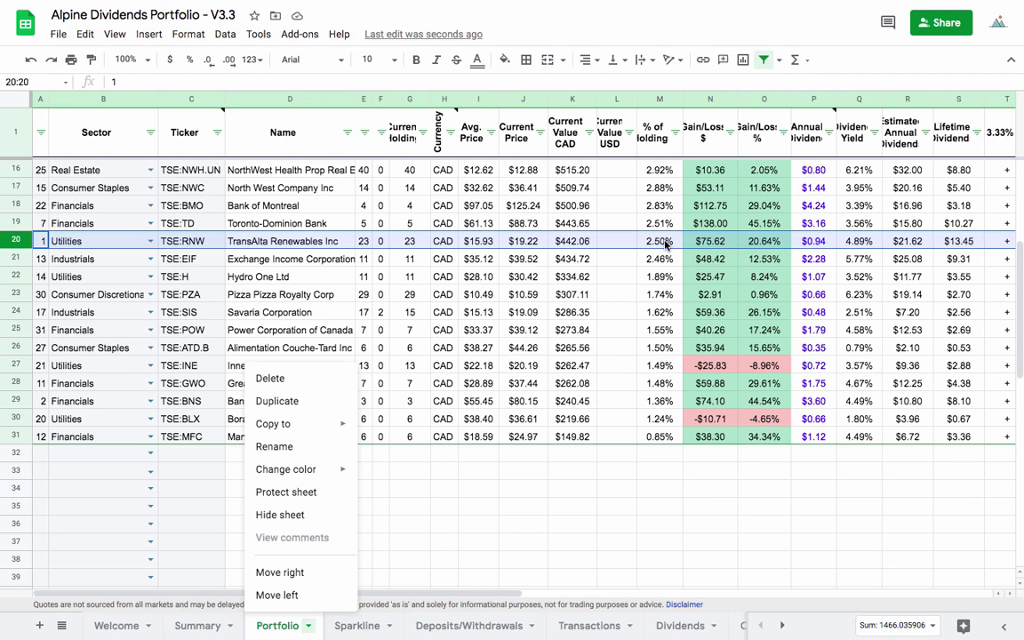
click(657, 312)
scroll(642, 380, up, 2)
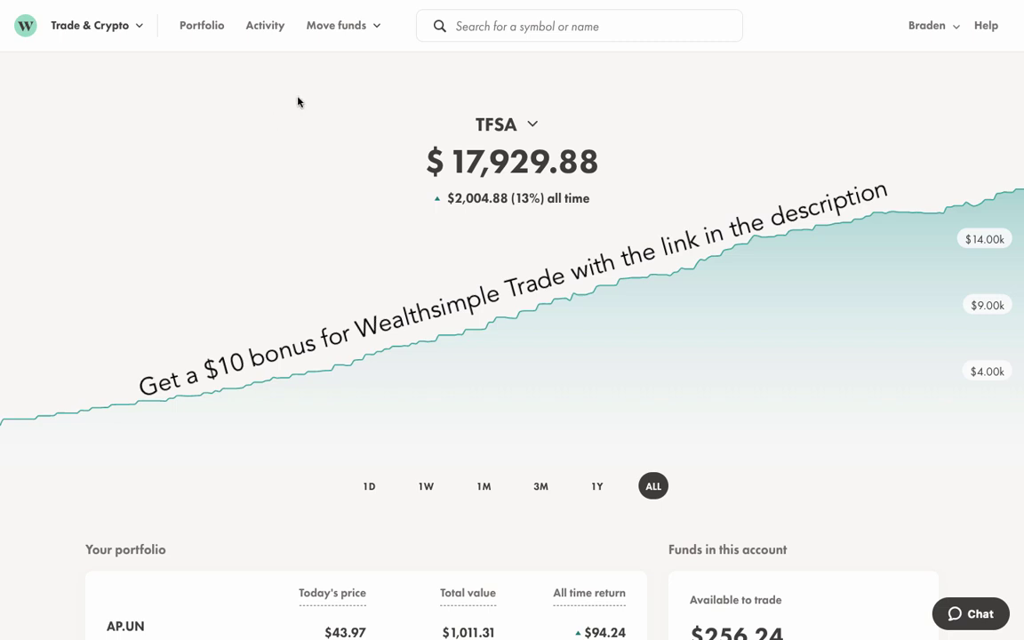
Look up Manulife Financial (MFC) and review its 5-year and 1-year price charts
click(496, 26)
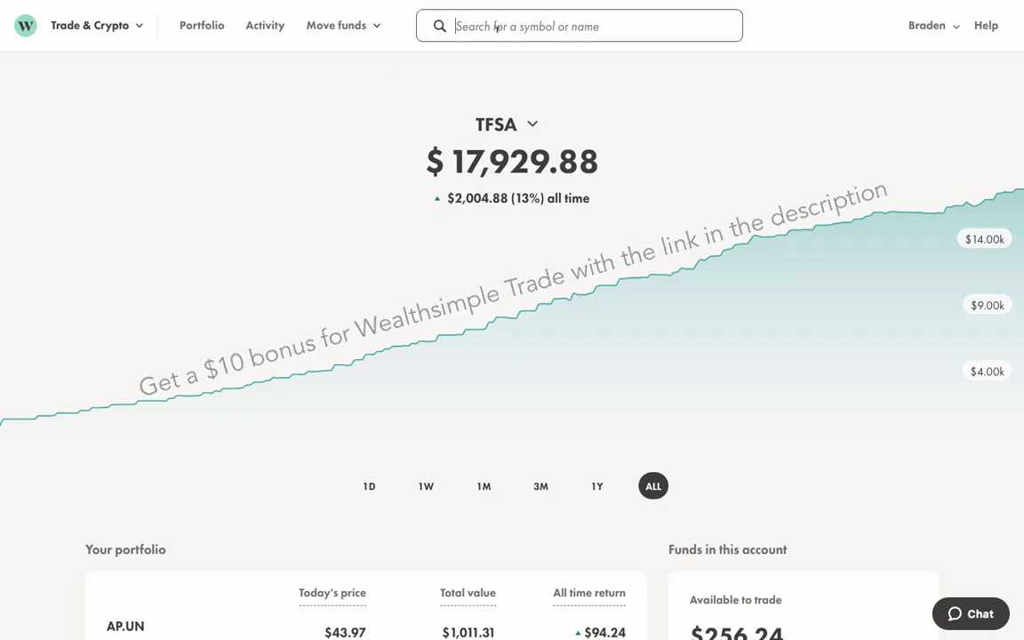
text(MFC)
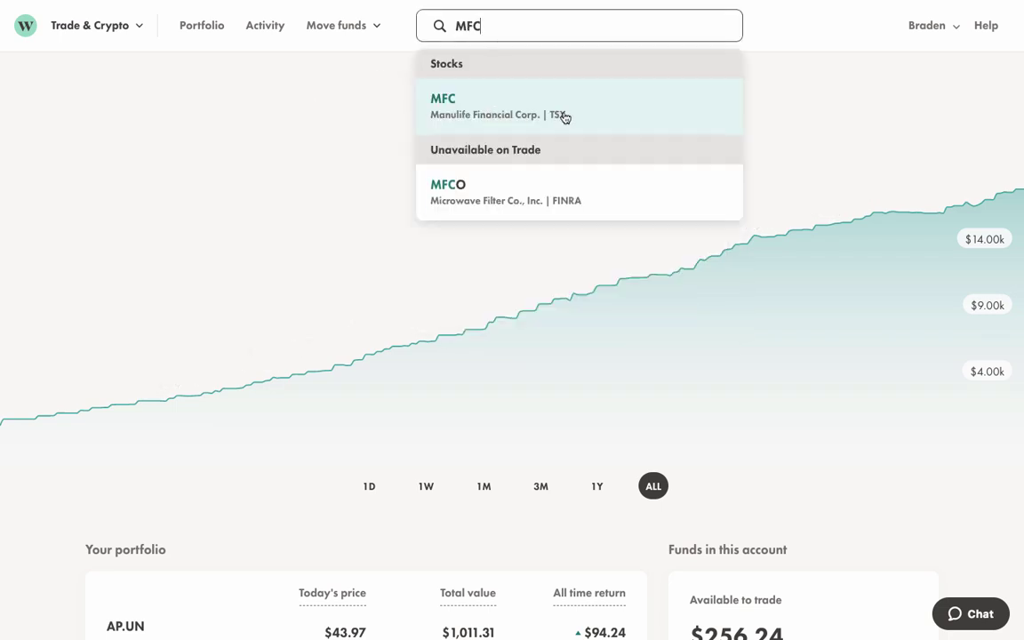
click(596, 114)
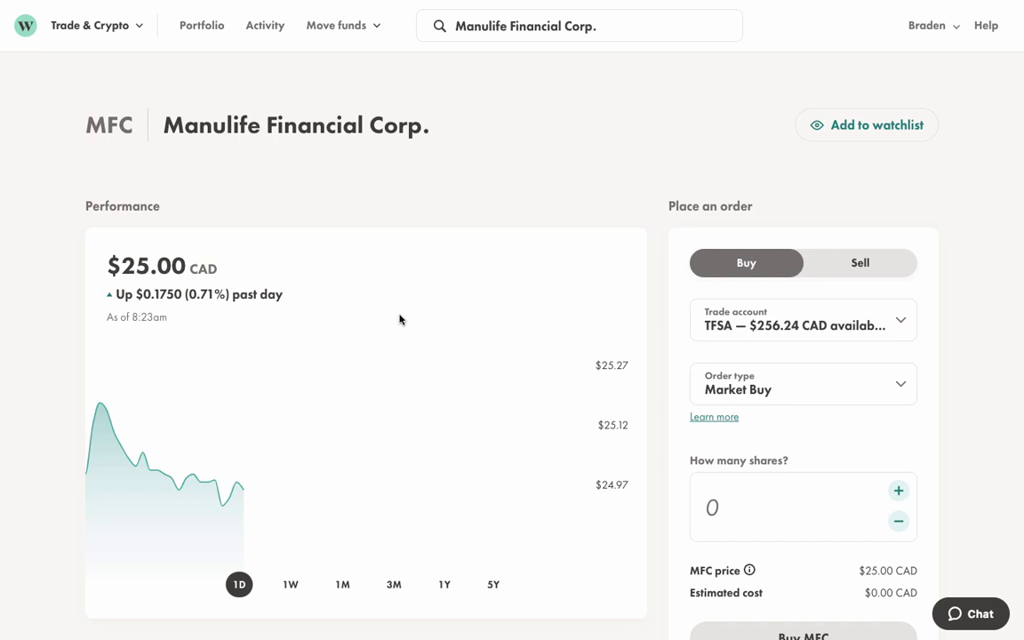
click(493, 583)
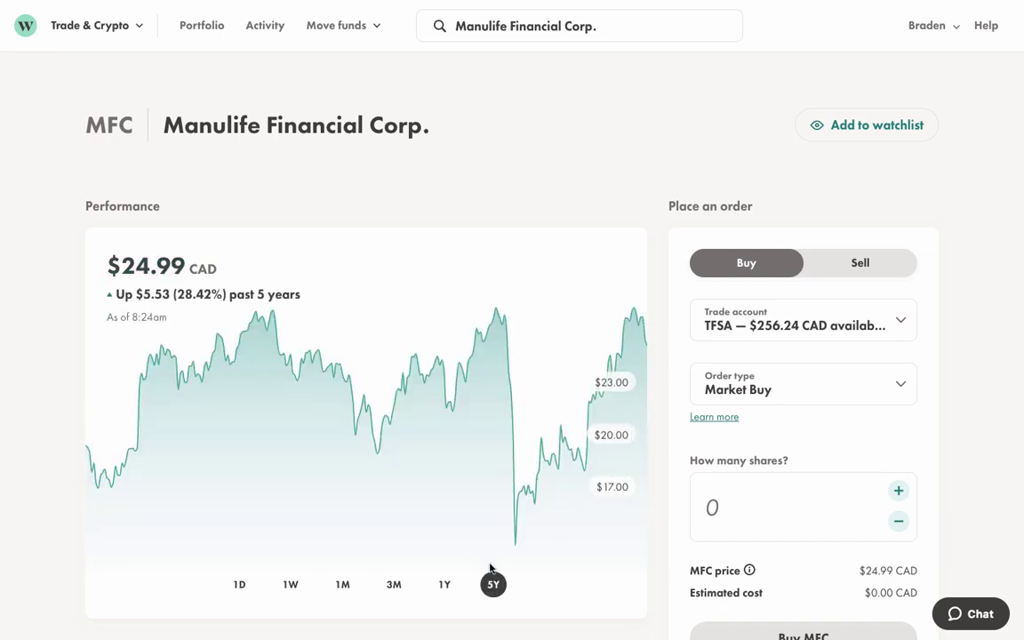
click(446, 583)
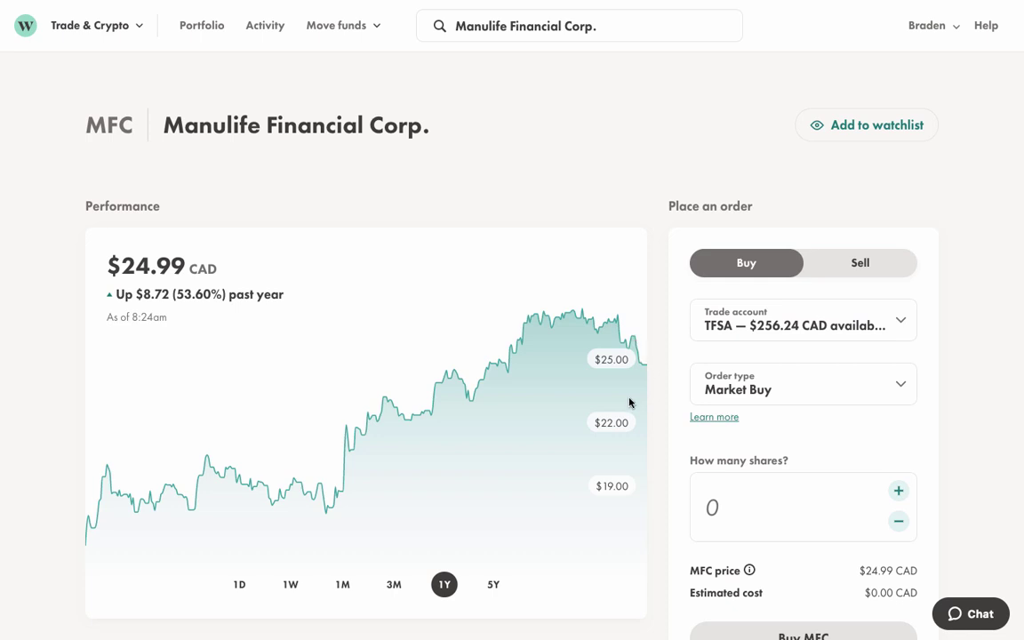
scroll(629, 403, down, 7)
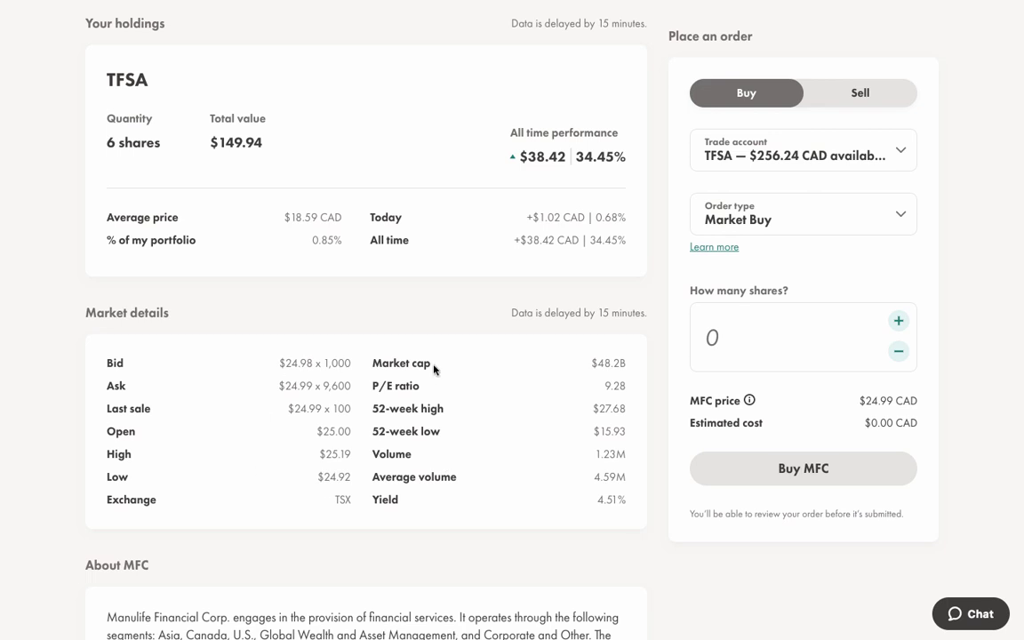
scroll(434, 369, up, 7)
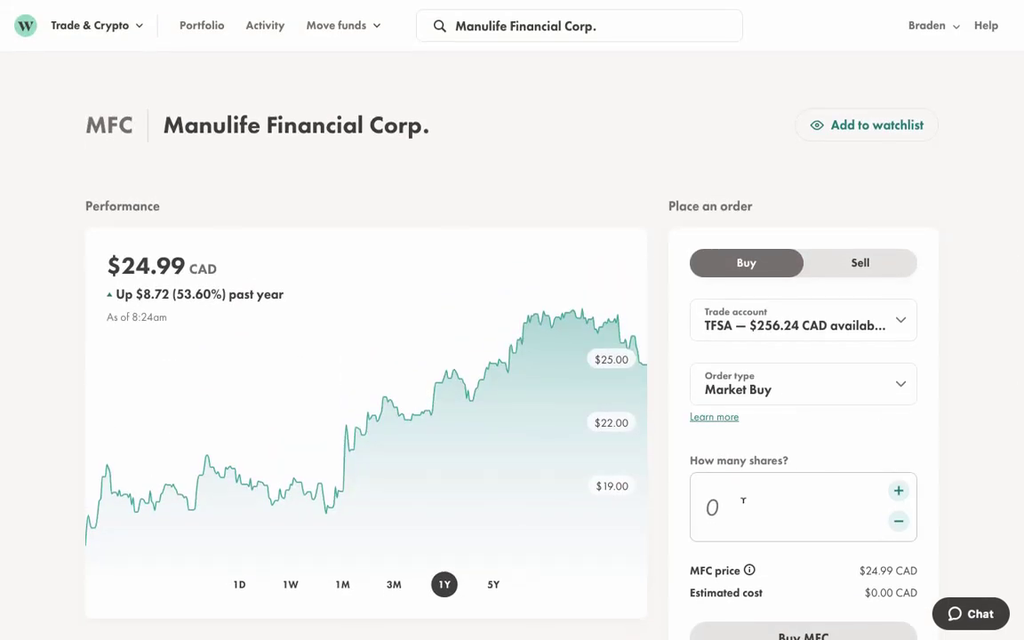
Place a market buy of 6 MFC shares in the TFSA, about $149.94 CAD
click(743, 500)
text(6)
scroll(785, 481, down, 1)
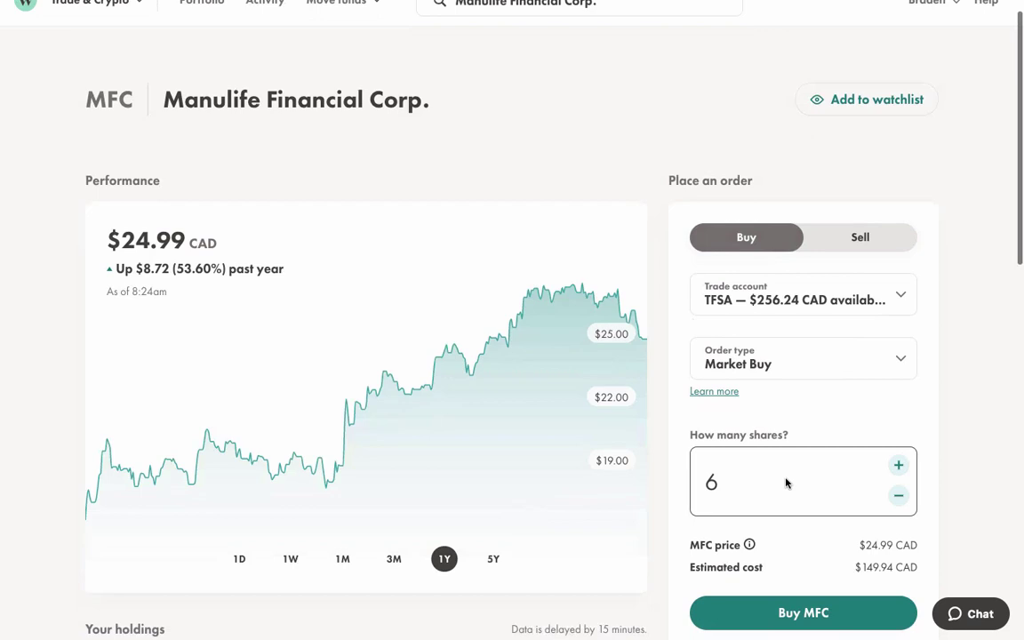
click(801, 611)
click(542, 473)
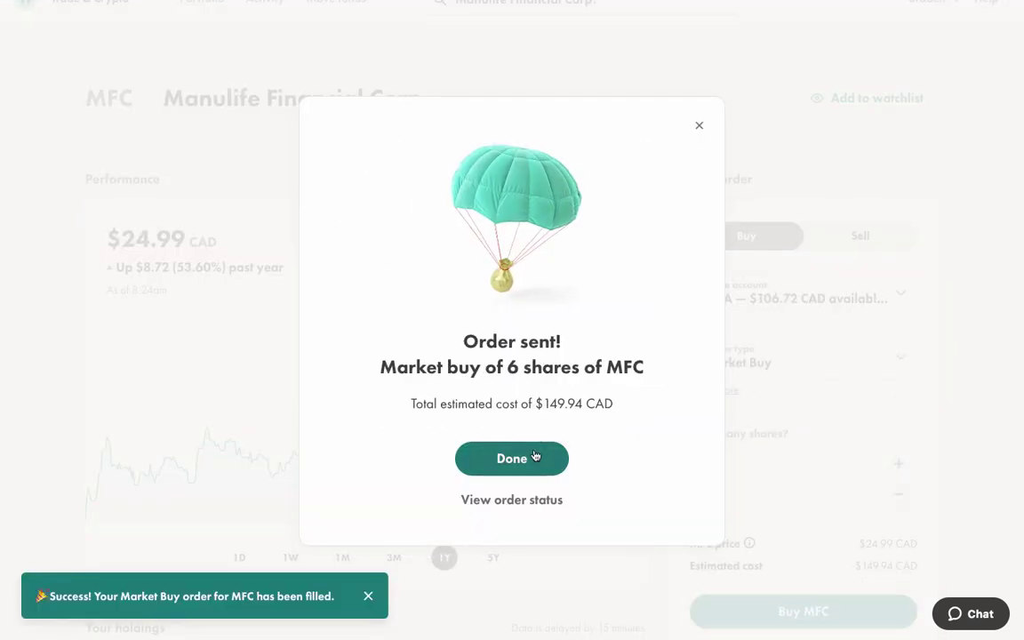
click(535, 457)
Search RNW and place a market buy of 3 TransAlta Renewables shares, about $57.60 CAD
click(616, 20)
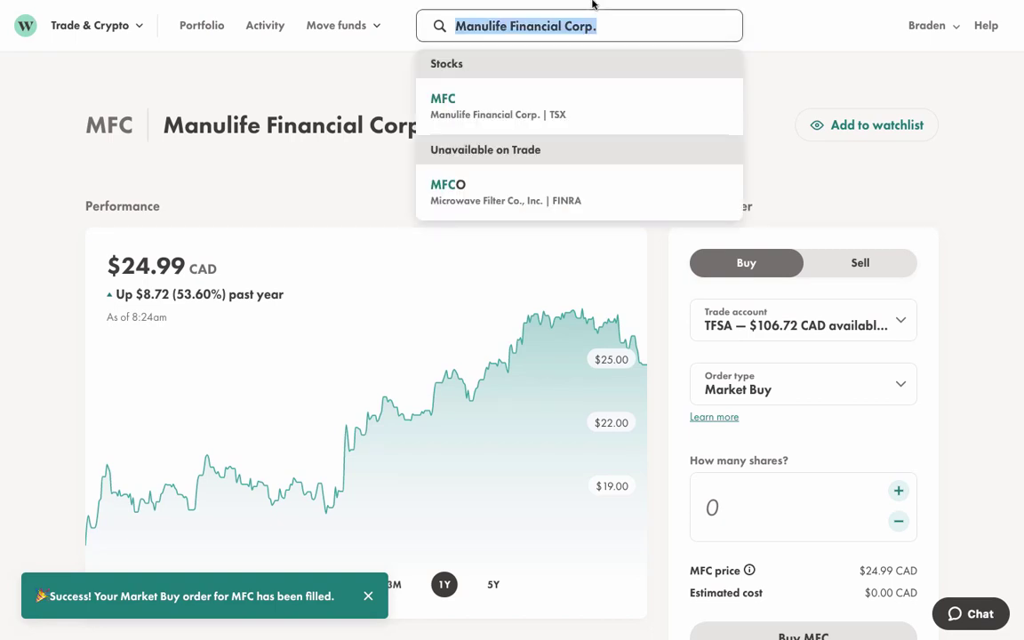
text(RNW)
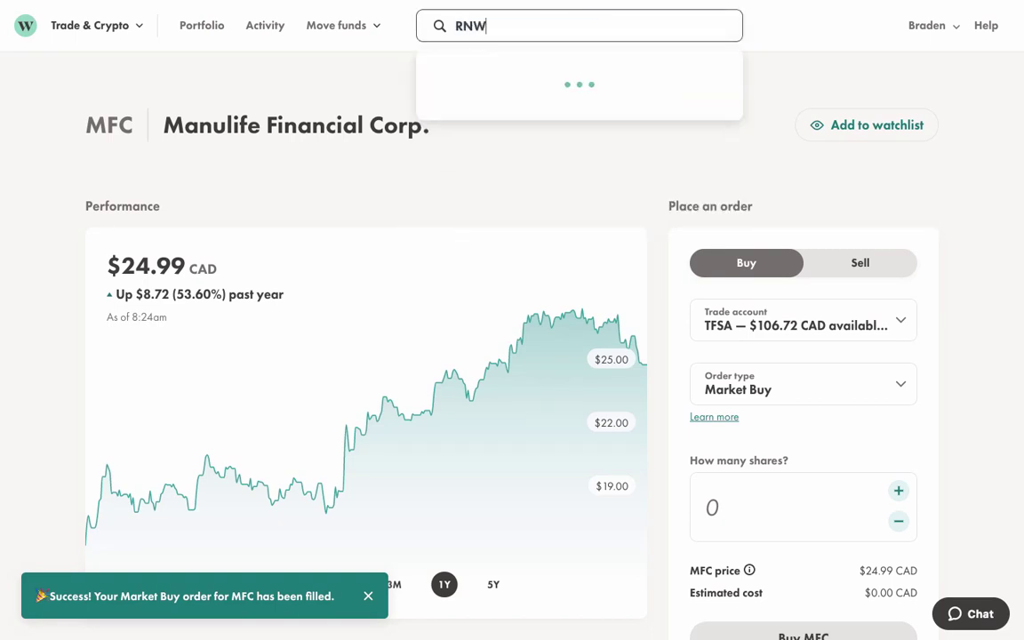
click(495, 105)
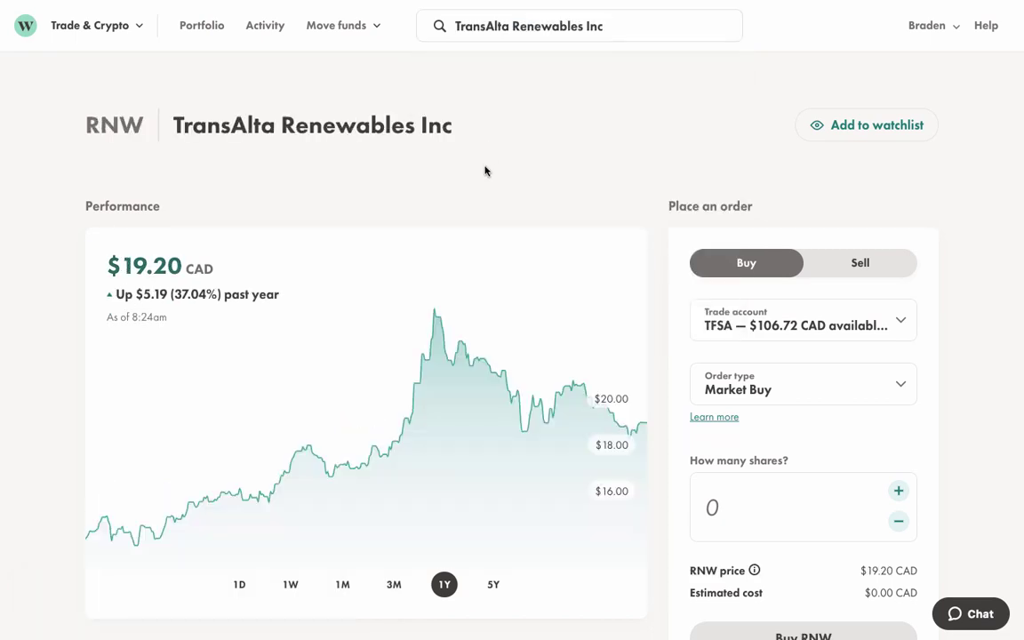
scroll(521, 398, down, 1)
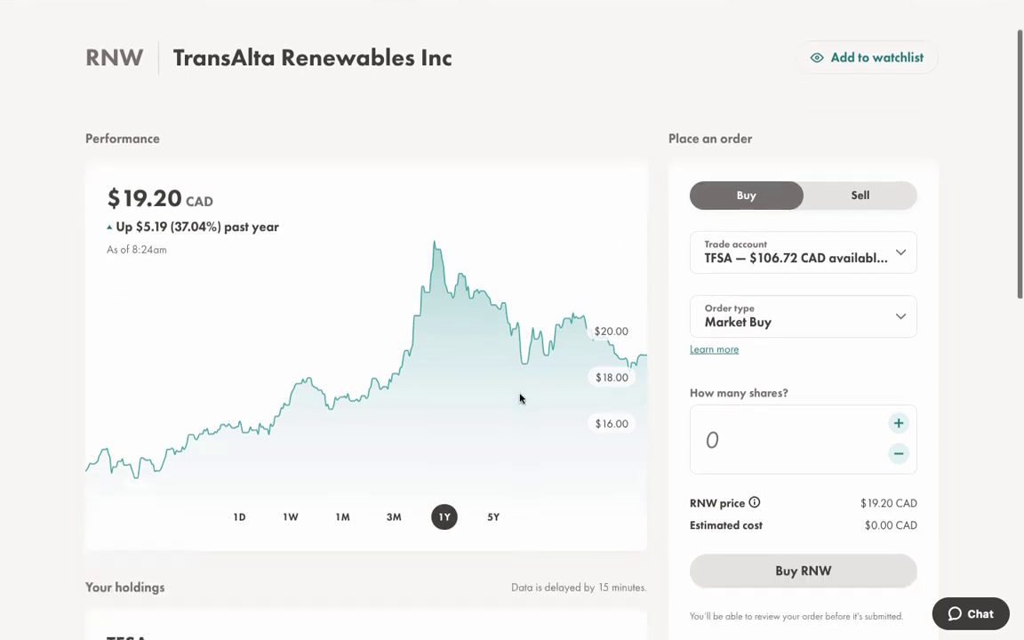
click(712, 424)
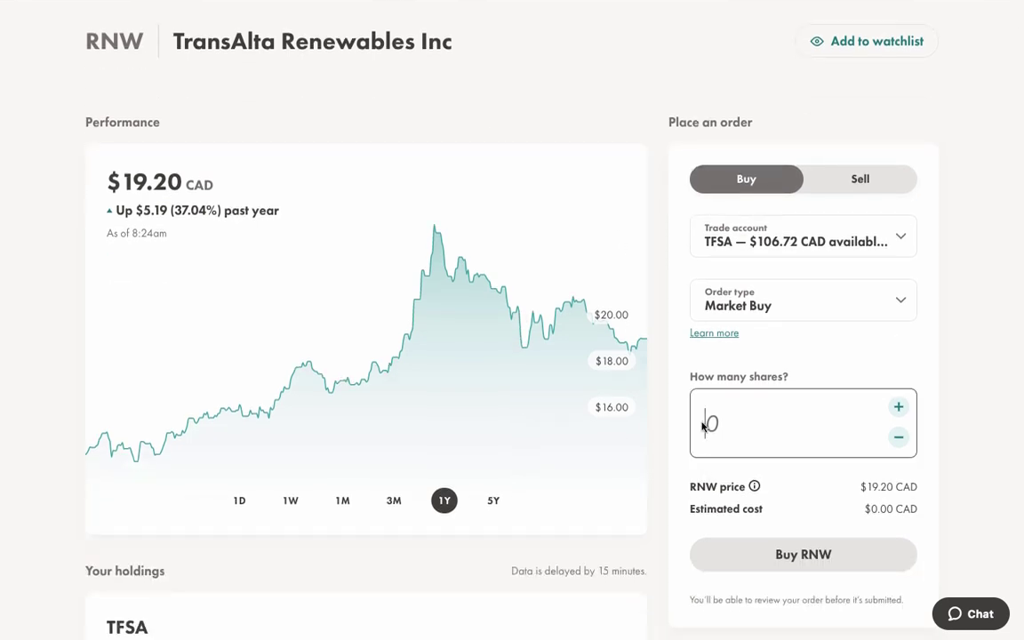
text(3)
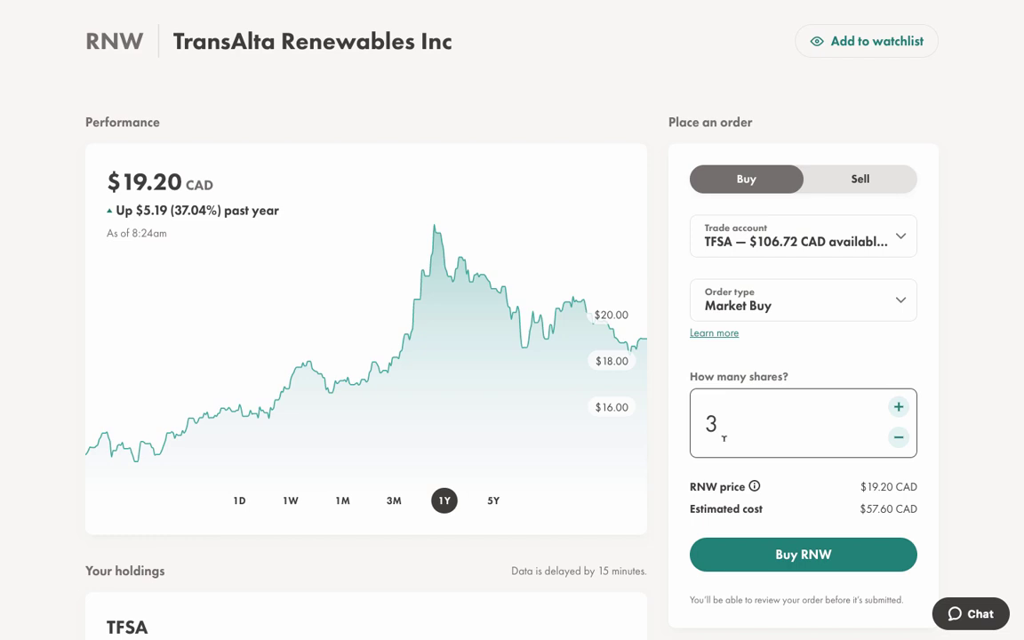
click(806, 562)
click(533, 471)
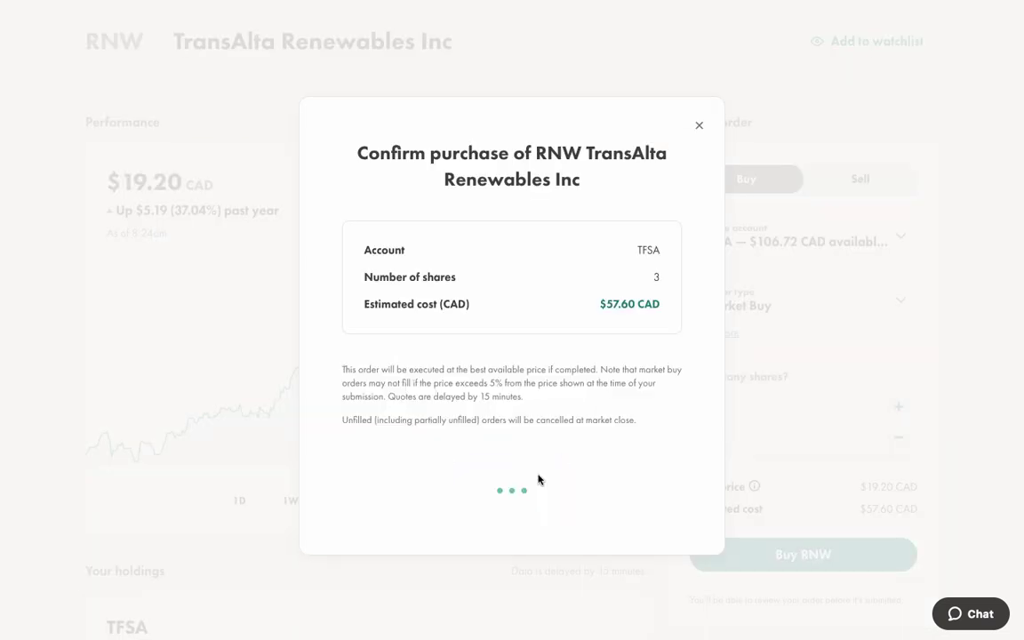
click(539, 479)
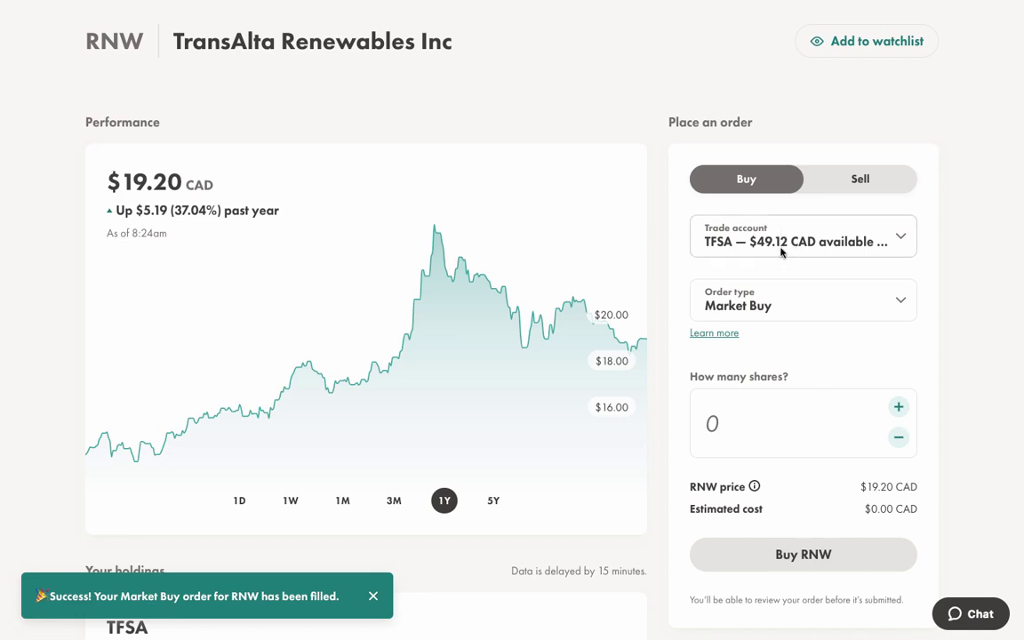
scroll(663, 292, up, 2)
click(626, 28)
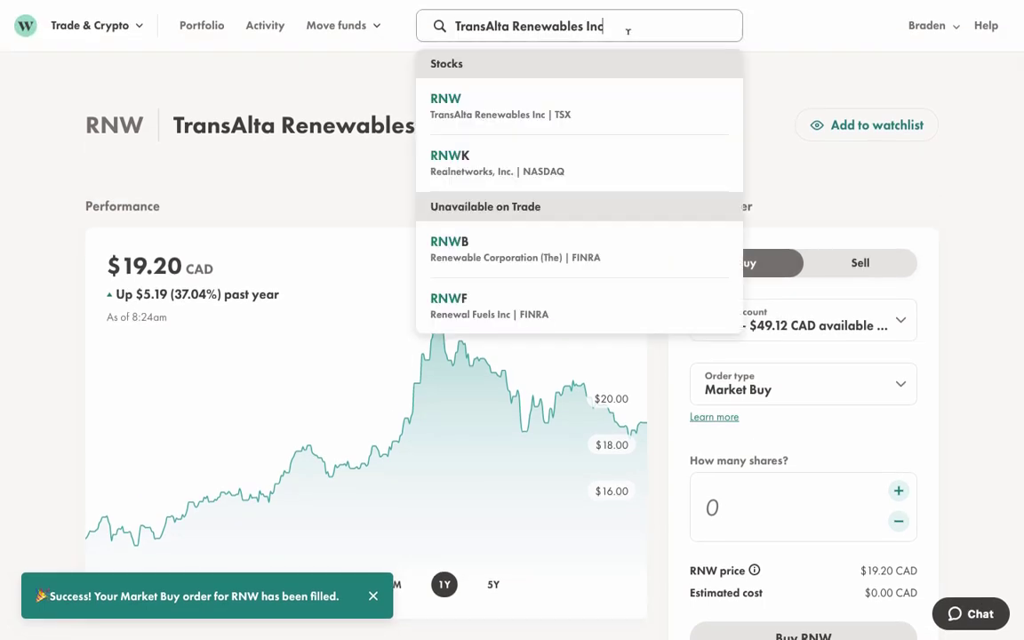
Look up Exchange Income Corp (EIF) and review its five-year price history
key(ctrl+a)
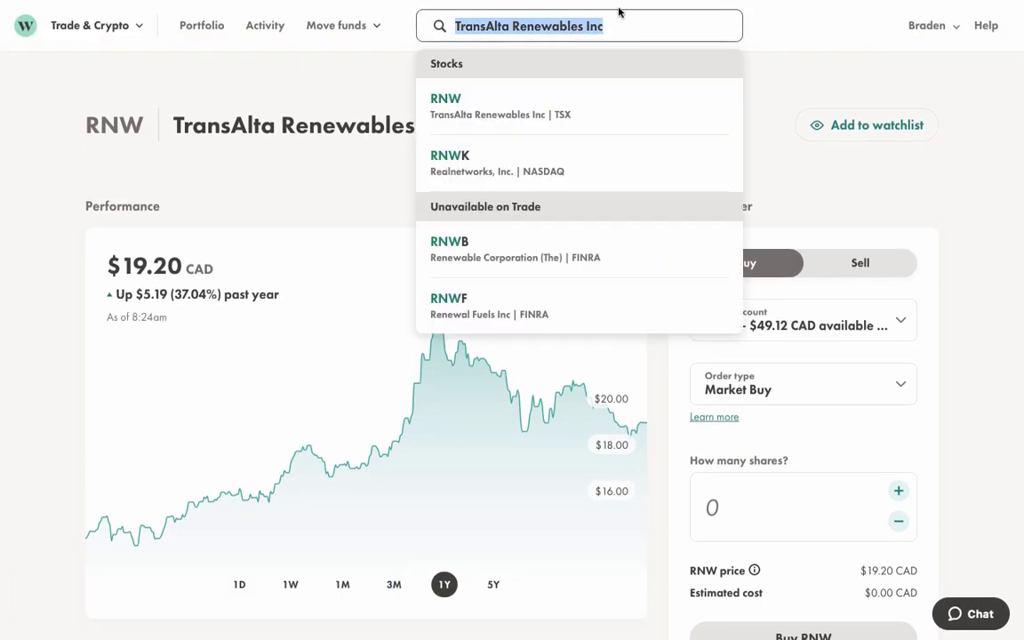
text(EIF)
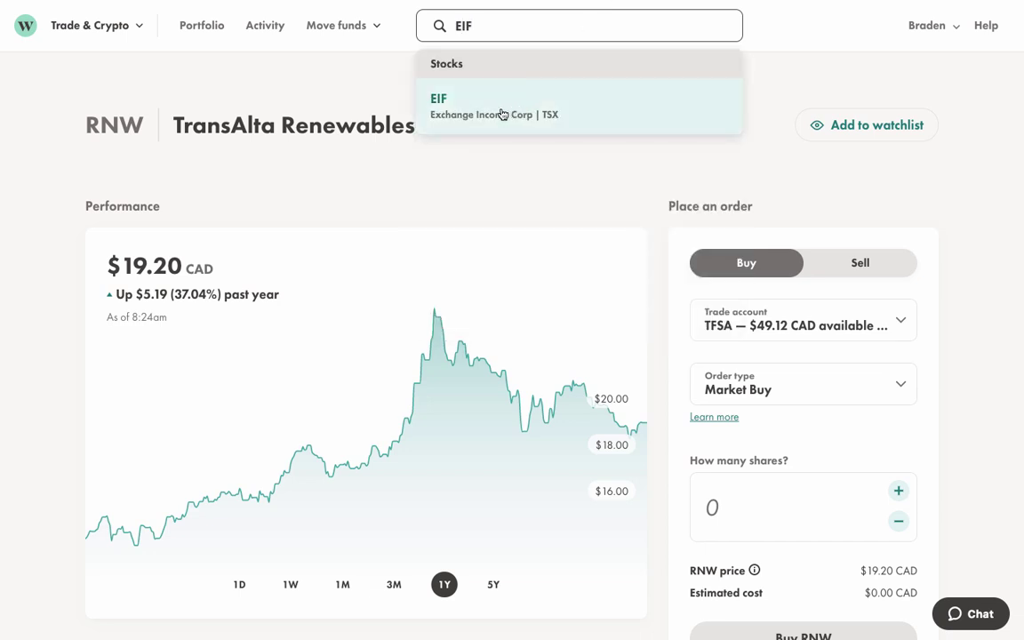
click(500, 109)
click(489, 581)
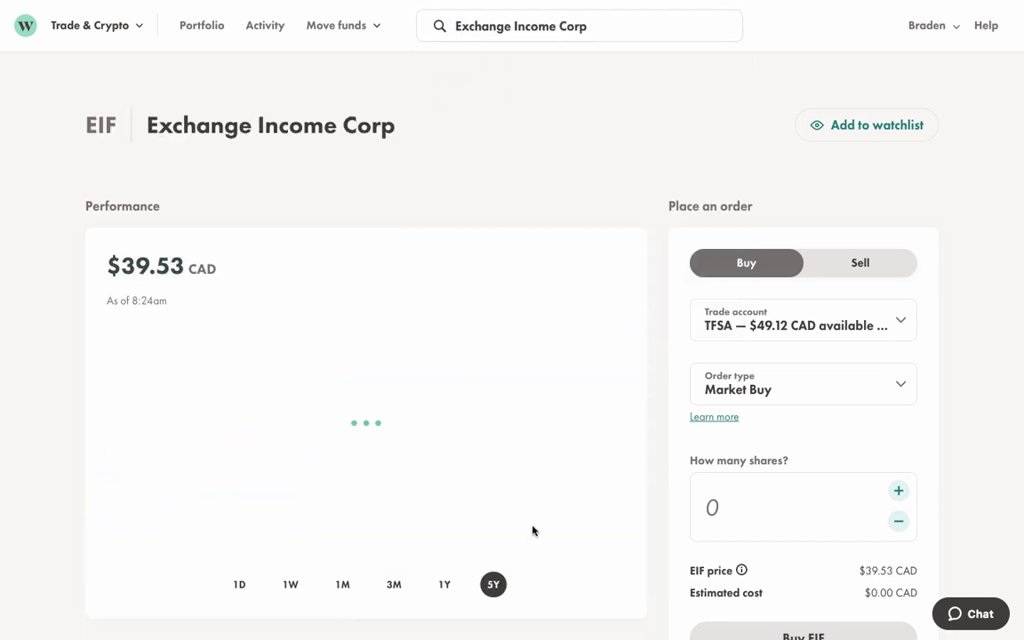
scroll(632, 371, down, 3)
scroll(633, 372, down, 3)
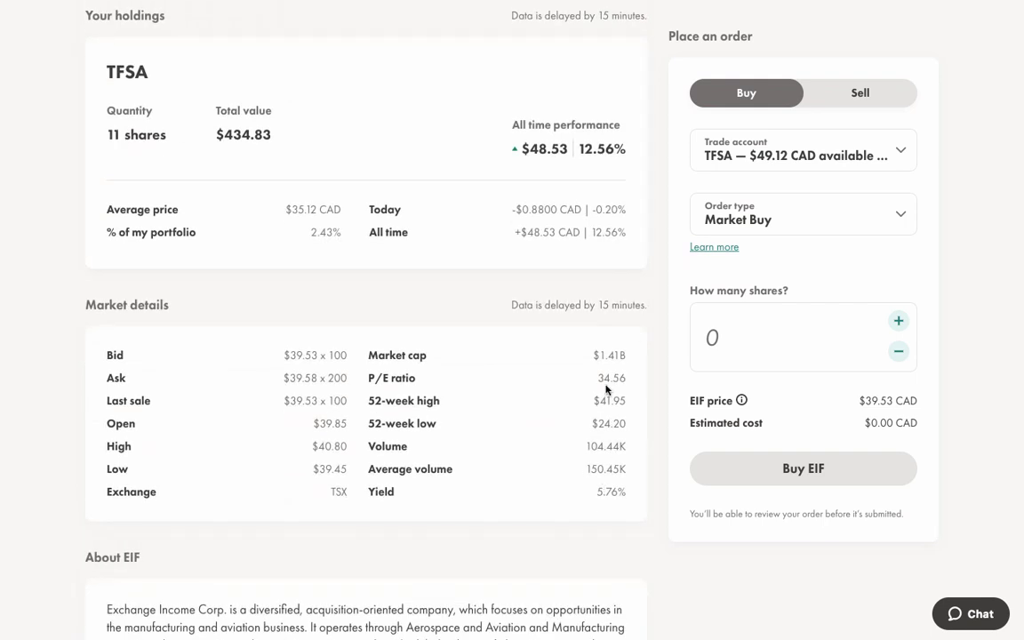
scroll(607, 389, up, 5)
Place a market buy of 1 EIF share in the TFSA at $39.53 CAD
click(702, 357)
text(1)
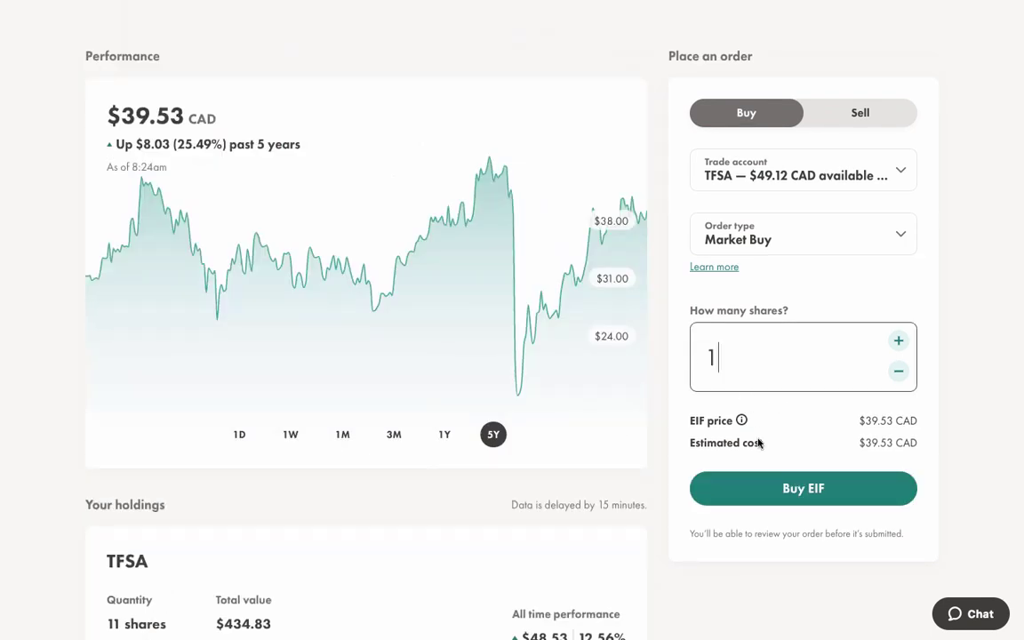
click(769, 488)
click(527, 475)
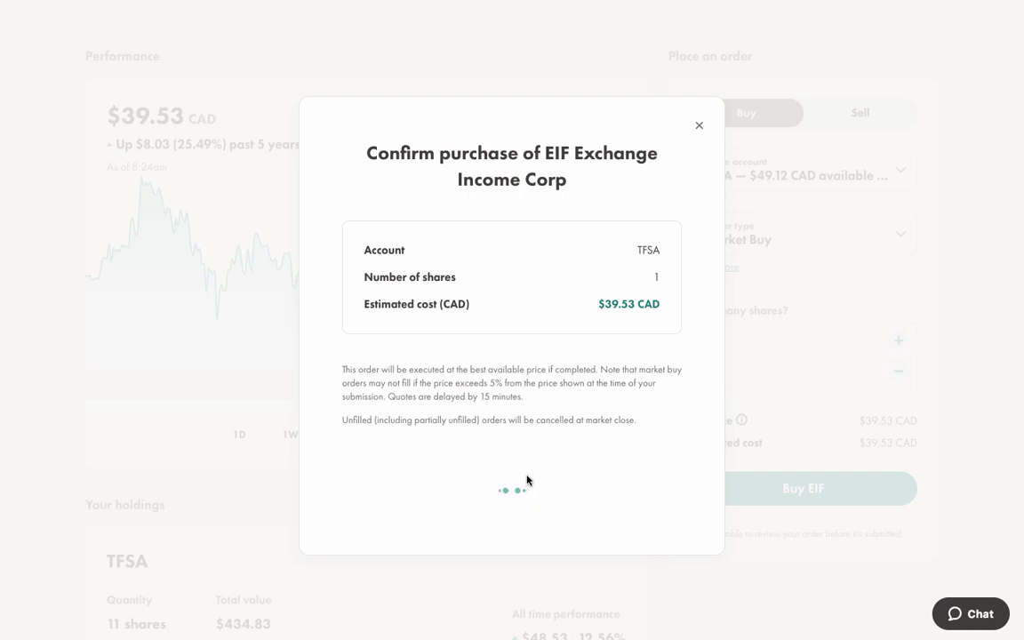
click(536, 472)
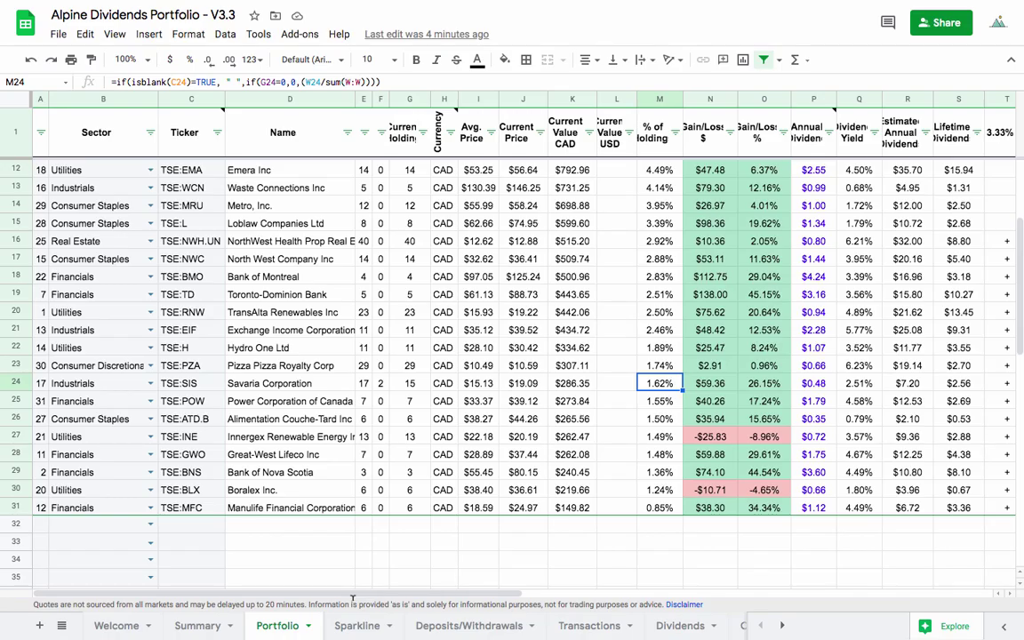
On the Transactions sheet, log the TSE:MFC buy in row 227: 6 shares at $24.92
click(587, 626)
click(271, 377)
text(TSE:MFC)
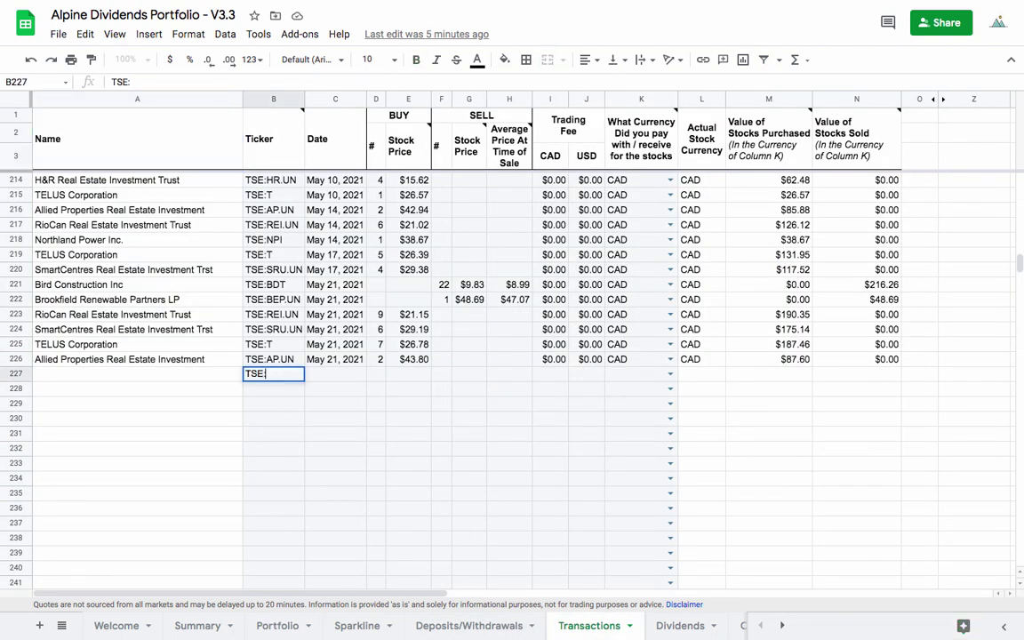
key(Tab)
text(Ma)
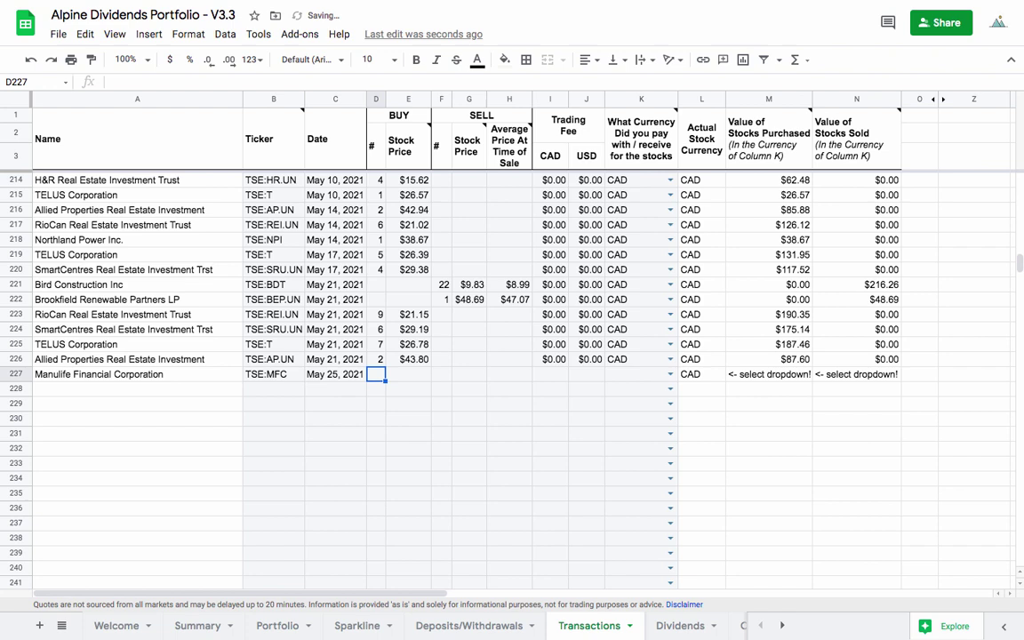
text(6)
key(Tab)
text(24.92)
Log the TSE:RNW buy in row 228: May 25, 3 shares at $19.20
click(266, 388)
text(TSE:)
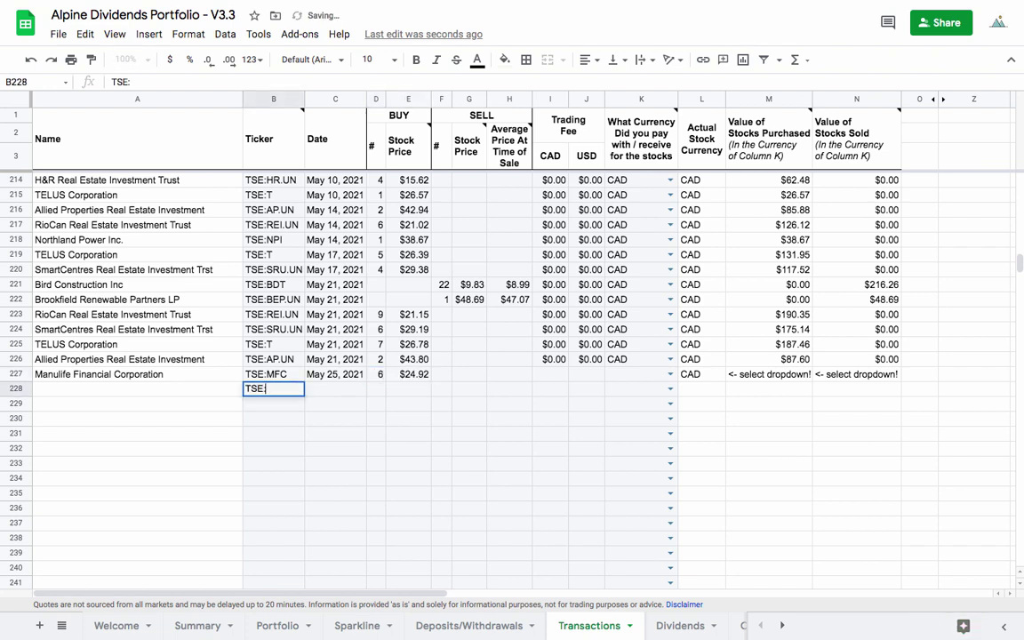
text(RNW)
key(Tab)
text(May 25)
key(Tab)
text(3)
key(Tab)
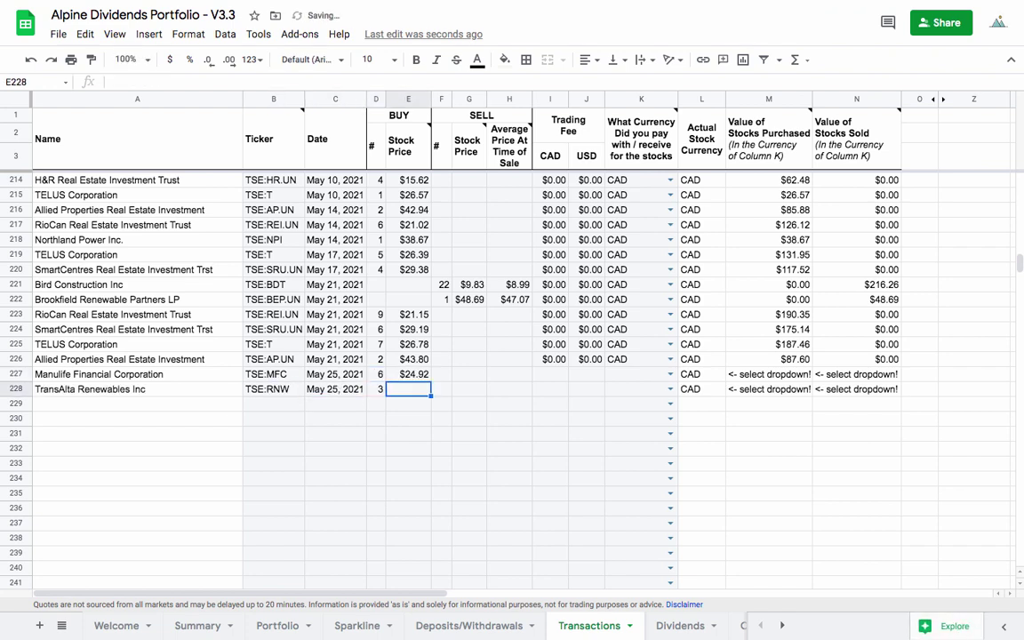
text(19.20)
key(Return)
Log 1 TSE:EIF at $39.36 on May 25, 2021, and fill $0.00 fees and CAD through row 229
text(TSE:EIF)
key(Tab)
text(May 25,)
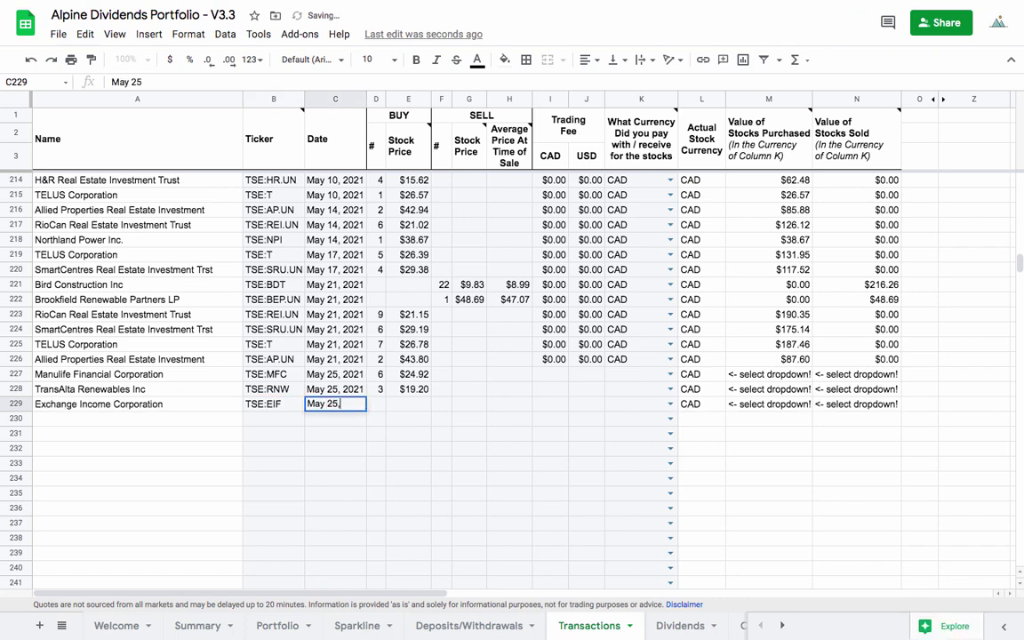
text( 2021)
key(Tab)
text(1)
key(Tab)
text(39.36)
drag(551, 359, 612, 364)
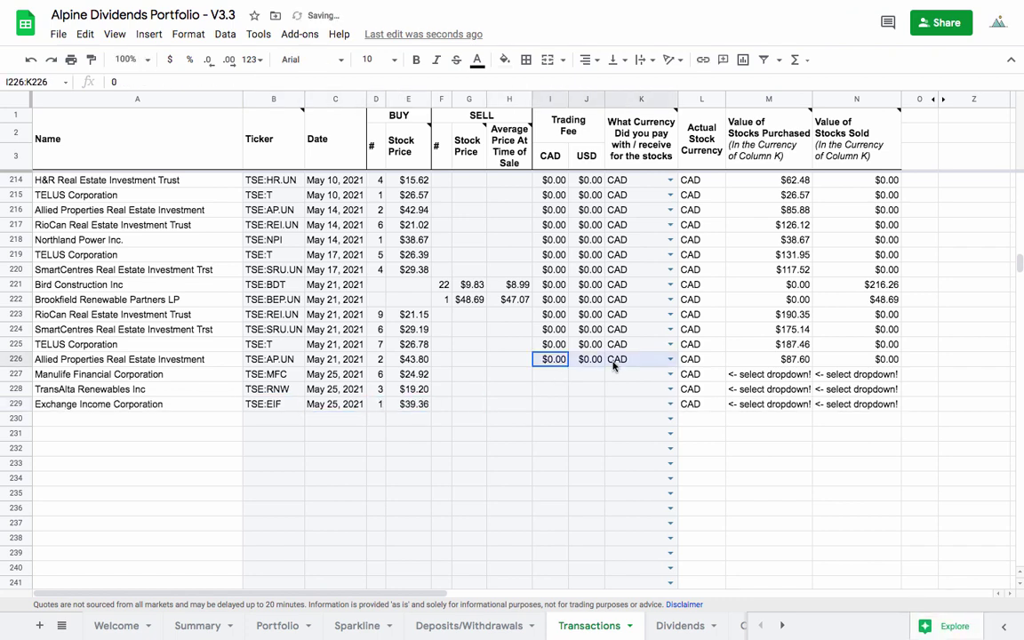
drag(677, 367, 670, 411)
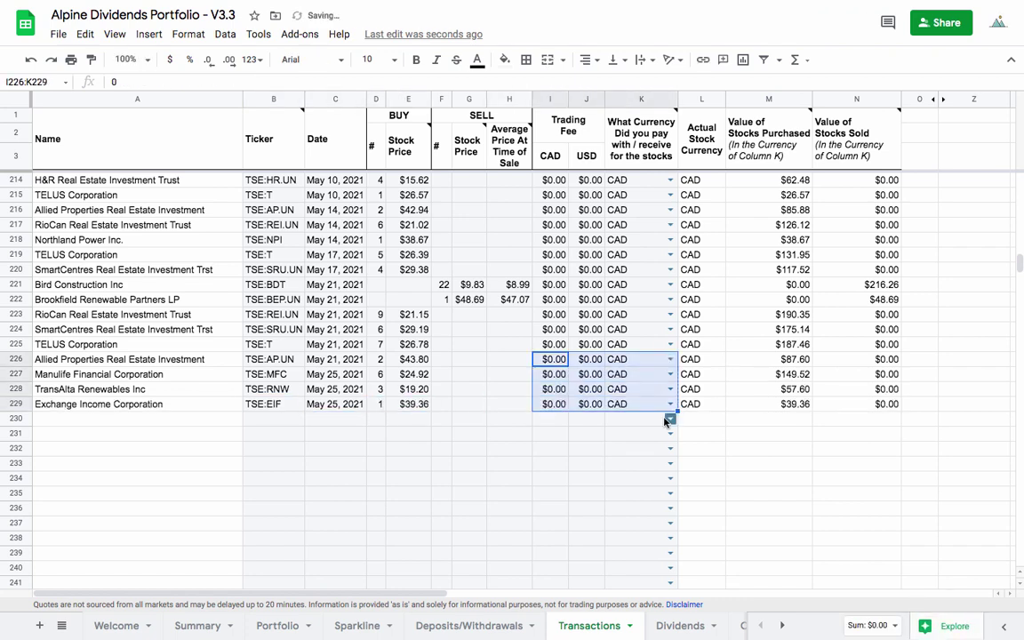
Switch to the Summary sheet to review the $17,930.03 balance and $2,005.03 total gain
click(205, 625)
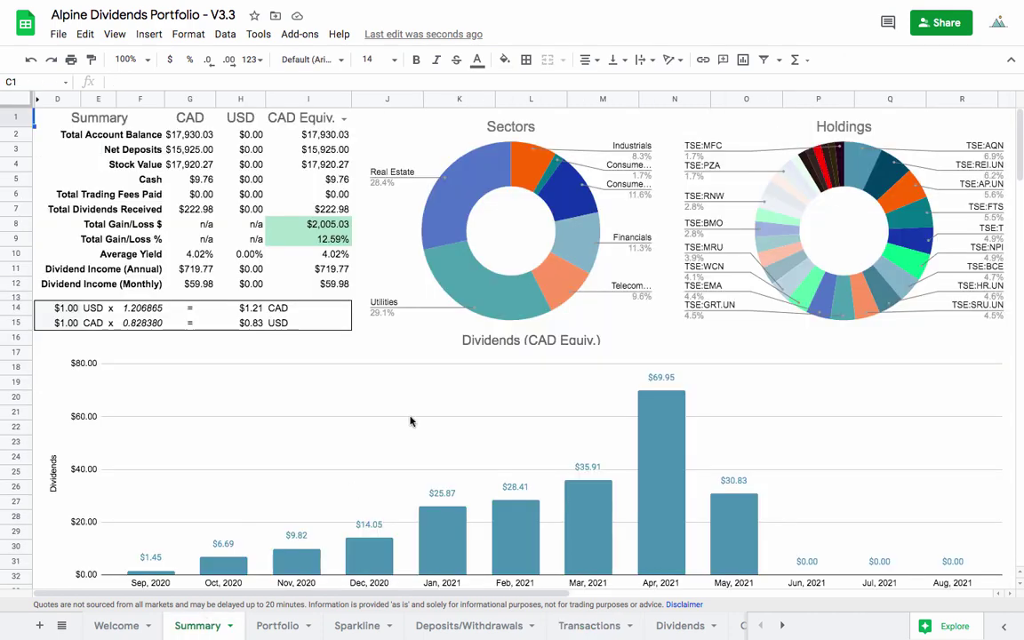